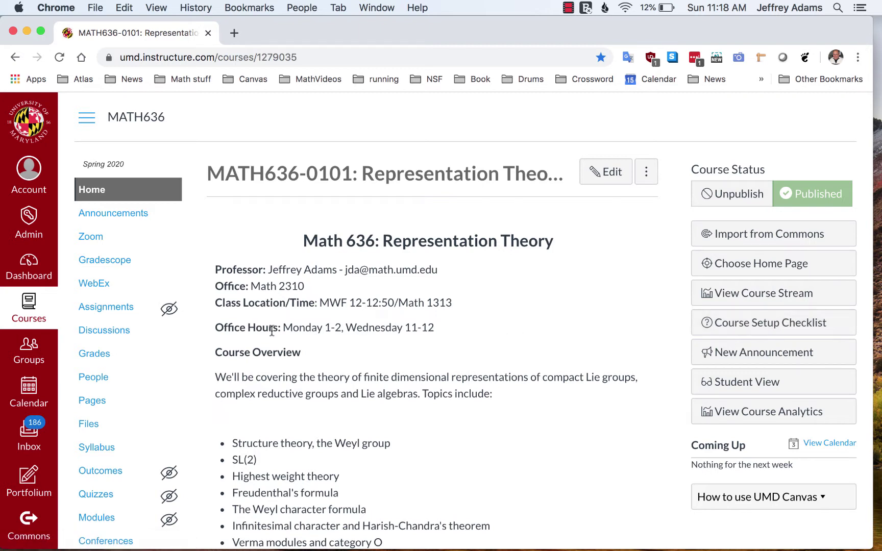
Go to the MATH636 course's Files page, which lists its four PDFs.
{"action": "left_click", "coordinate": [90, 427]}
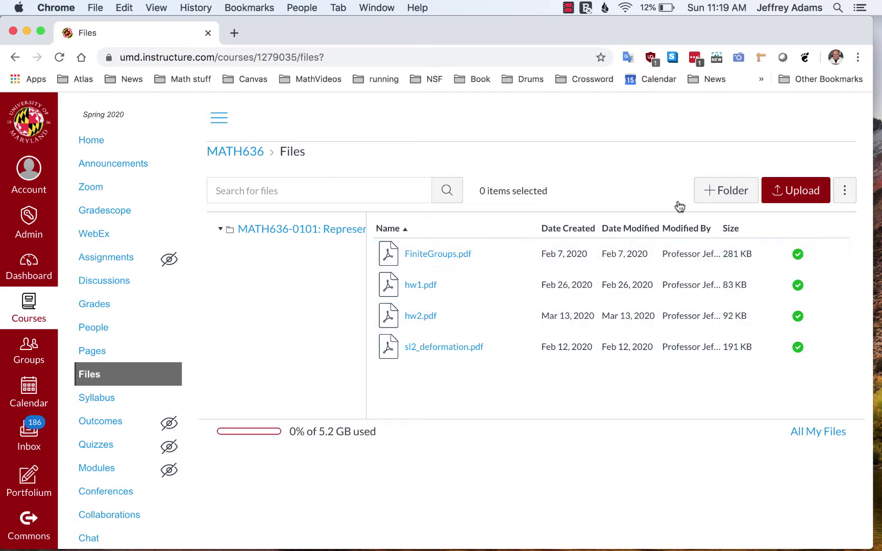
Create the folder 'Lecture Notes Week of March 30' in the course files and open it.
{"action": "left_click", "coordinate": [720, 192]}
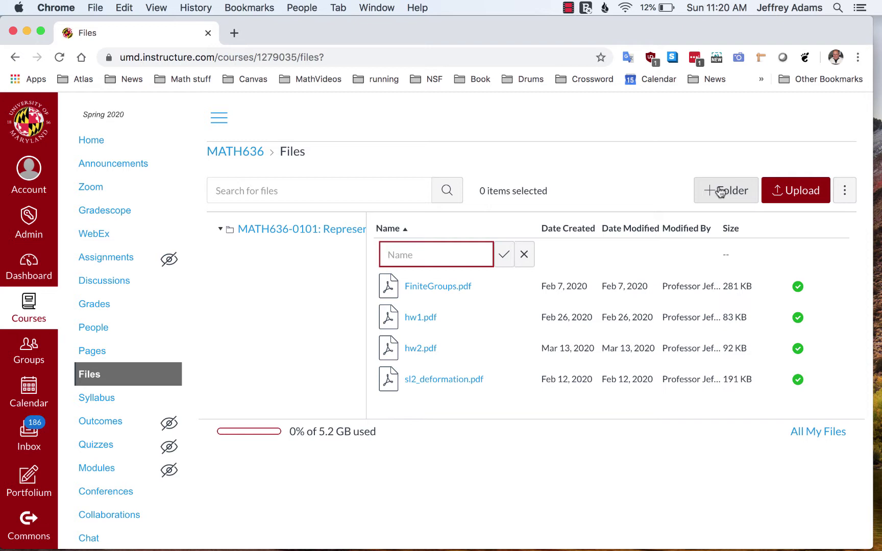
{"action": "type", "text": "Lecture Notes Week of"}
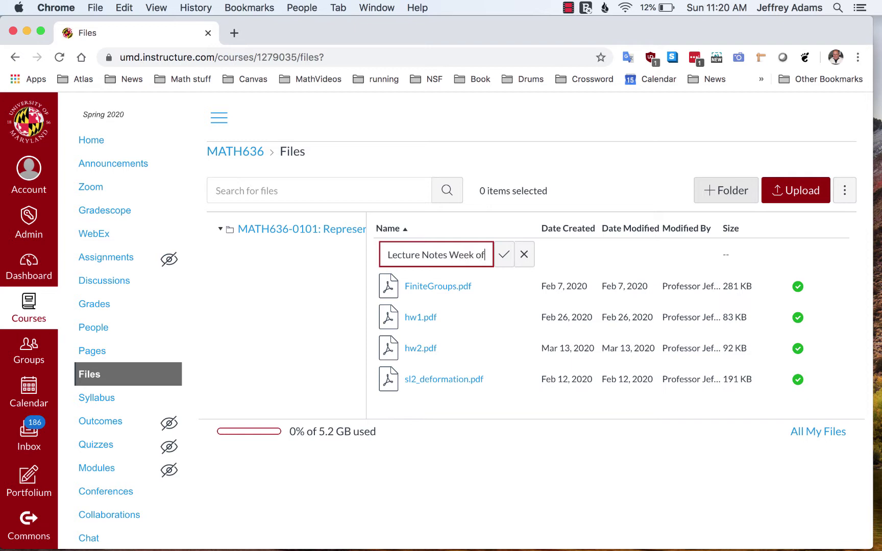
{"action": "type", "text": " March 30"}
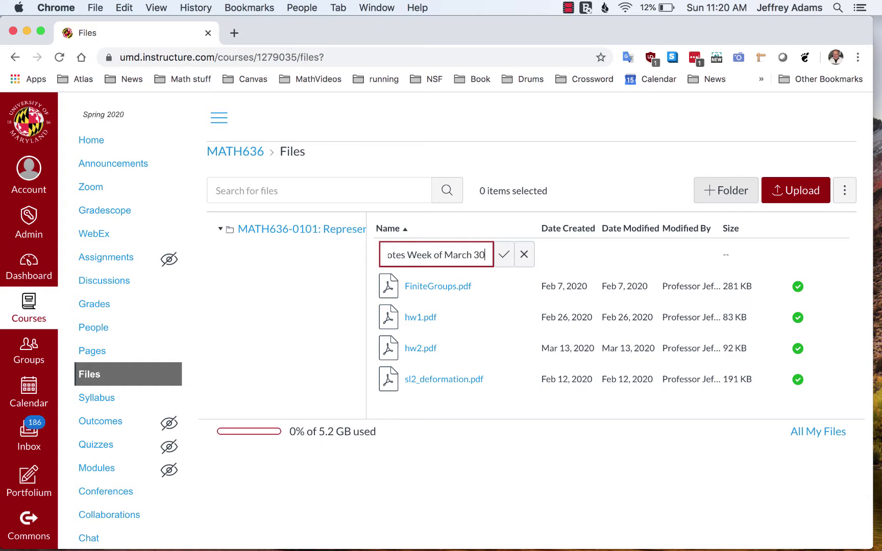
{"action": "key", "text": "Return"}
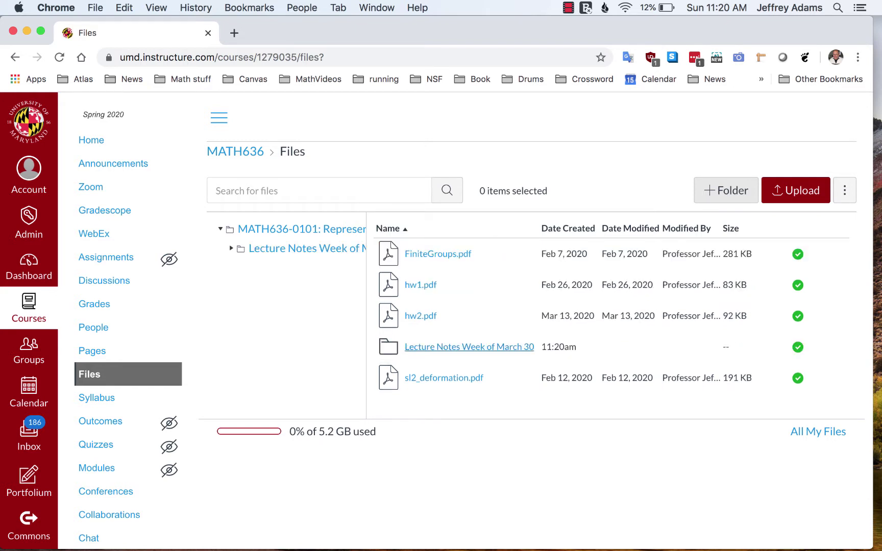
{"action": "left_click", "coordinate": [482, 349]}
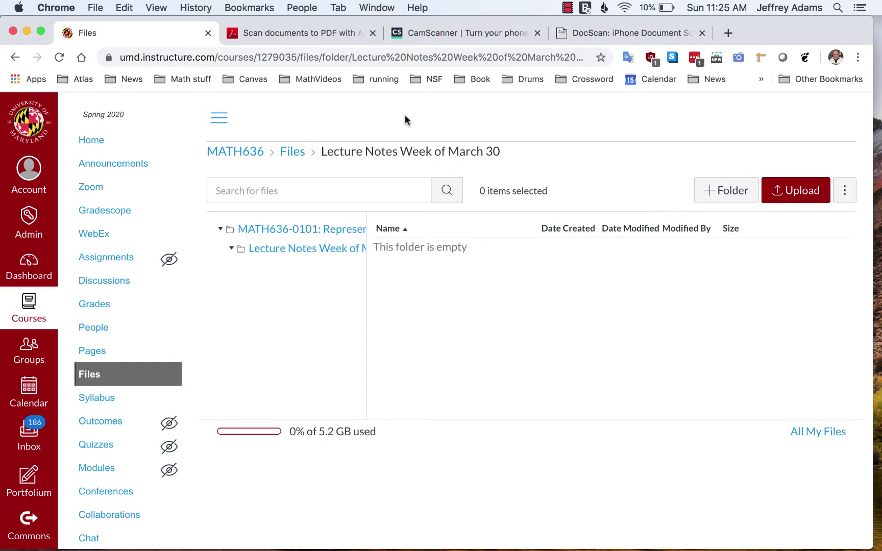
Compare the Adobe Scan, CamScanner and DocScan app pages, then return to Adobe Scan.
{"action": "left_click", "coordinate": [299, 34]}
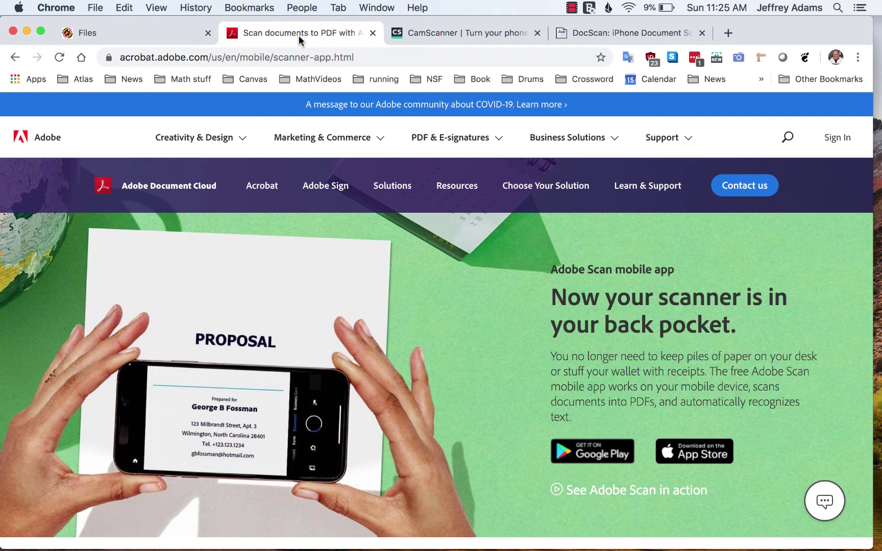
{"action": "left_click", "coordinate": [438, 32]}
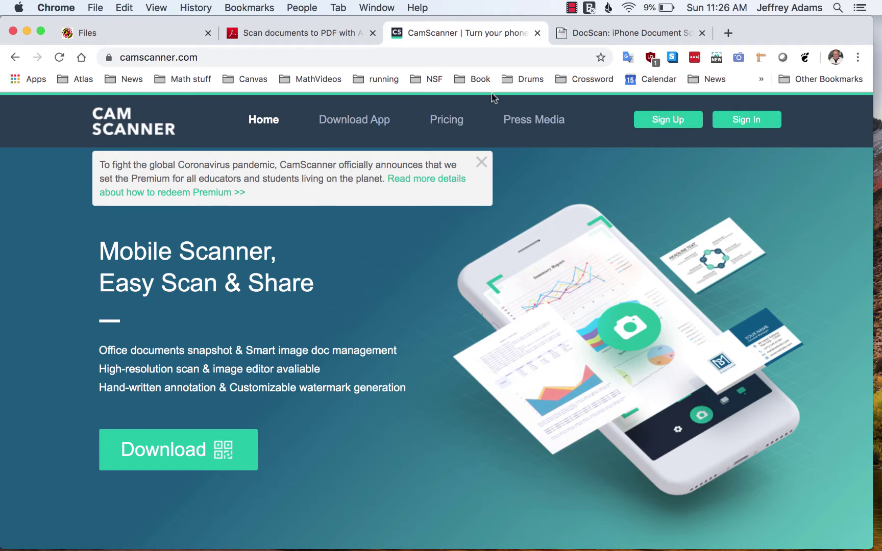
{"action": "left_click", "coordinate": [603, 32]}
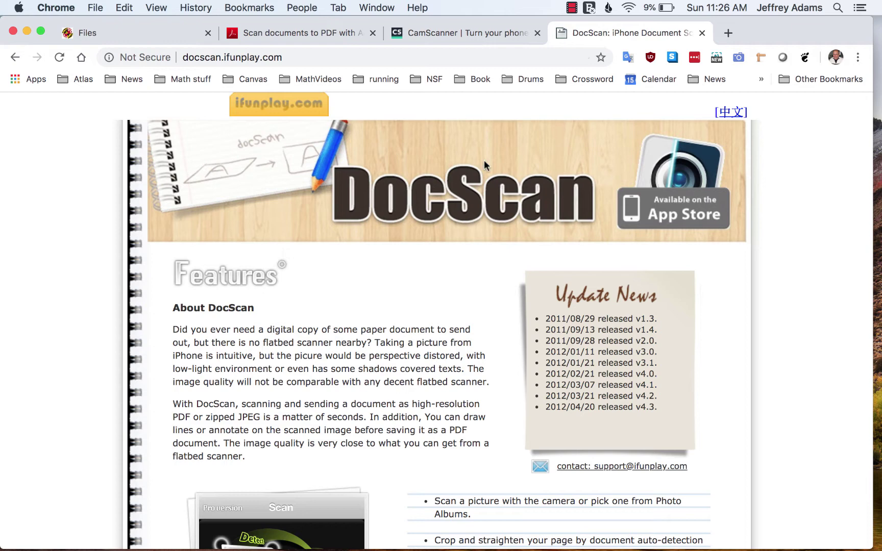
{"action": "scroll", "coordinate": [398, 272], "scroll_direction": "down", "scroll_amount": 2}
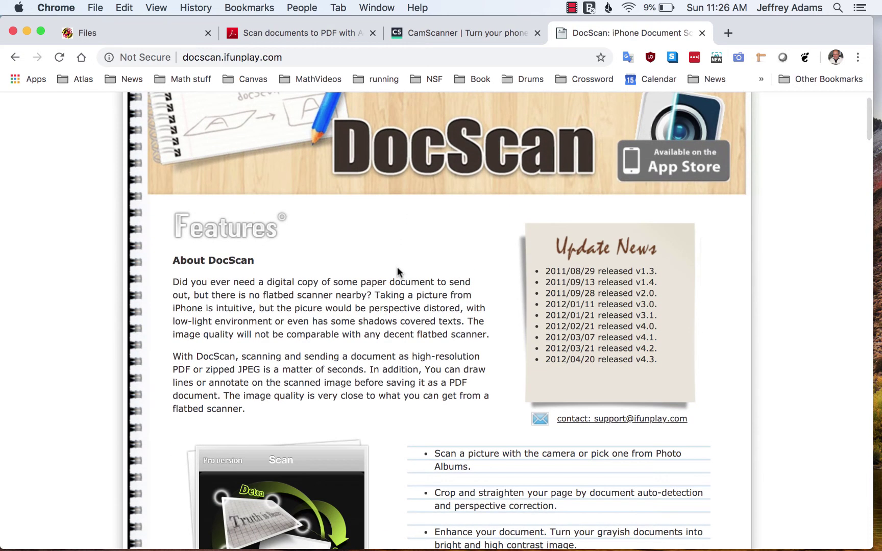
{"action": "scroll", "coordinate": [398, 270], "scroll_direction": "down", "scroll_amount": 3}
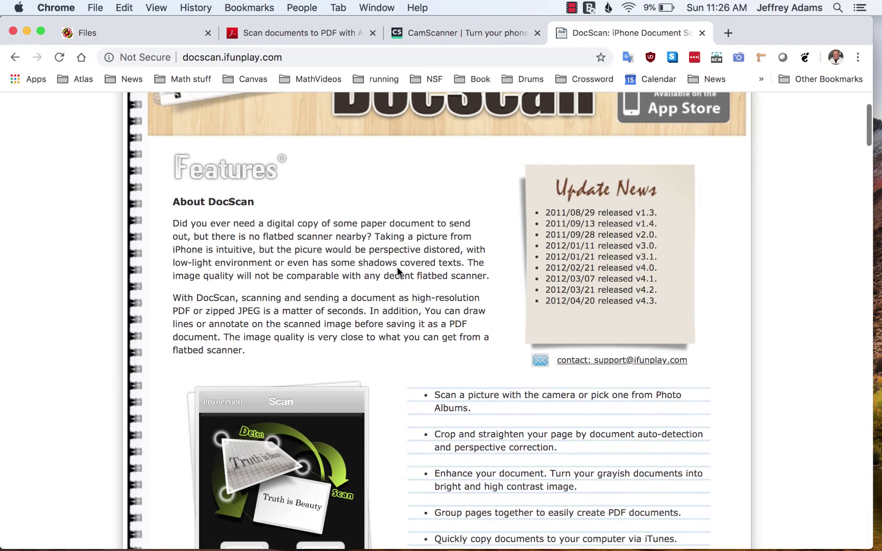
{"action": "scroll", "coordinate": [397, 269], "scroll_direction": "down", "scroll_amount": 5}
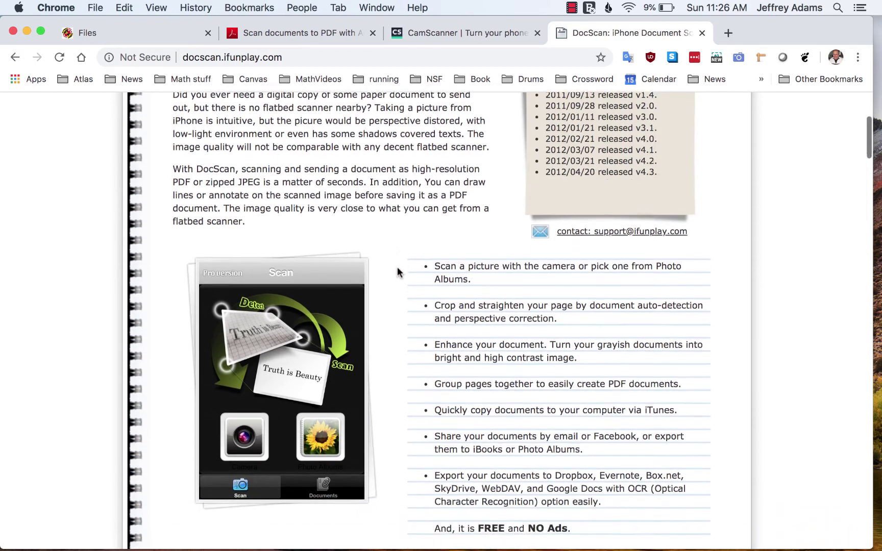
{"action": "scroll", "coordinate": [397, 272], "scroll_direction": "down", "scroll_amount": 1}
{"action": "scroll", "coordinate": [397, 272], "scroll_direction": "down", "scroll_amount": 3}
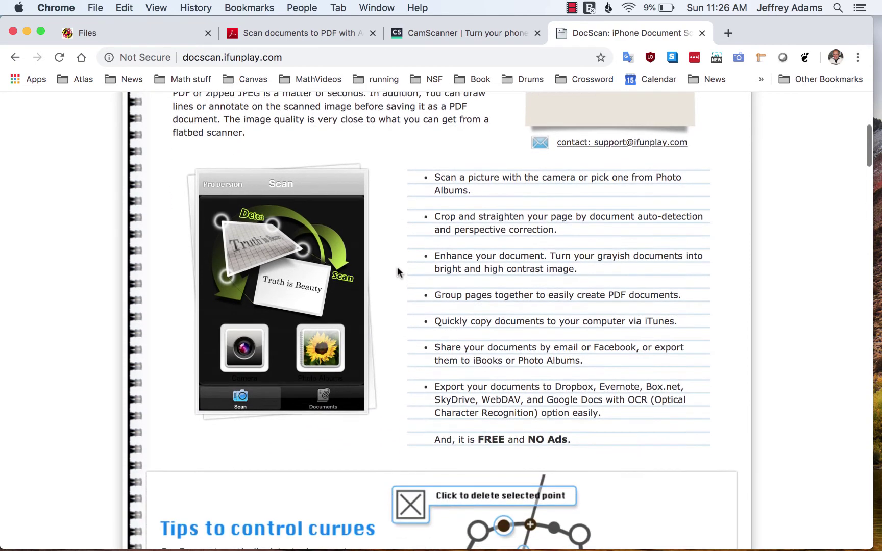
{"action": "scroll", "coordinate": [398, 272], "scroll_direction": "up", "scroll_amount": 12}
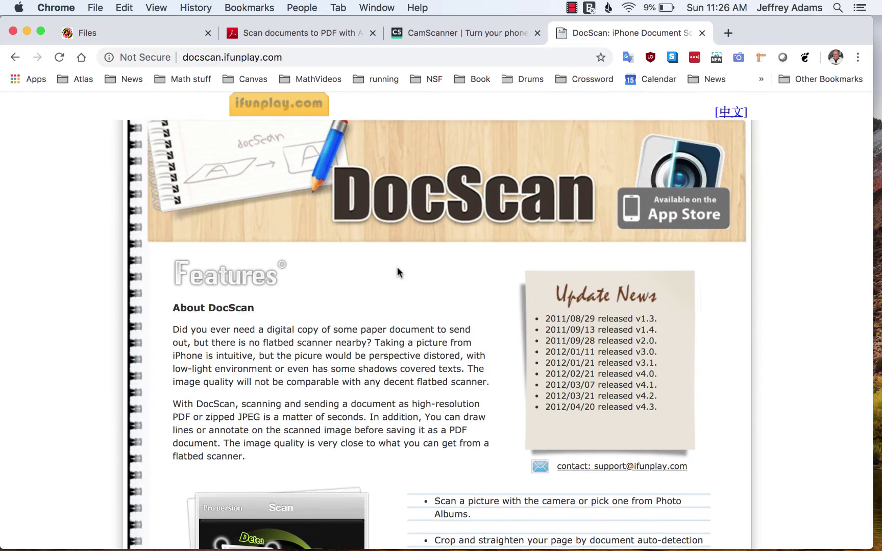
{"action": "left_click", "coordinate": [301, 32]}
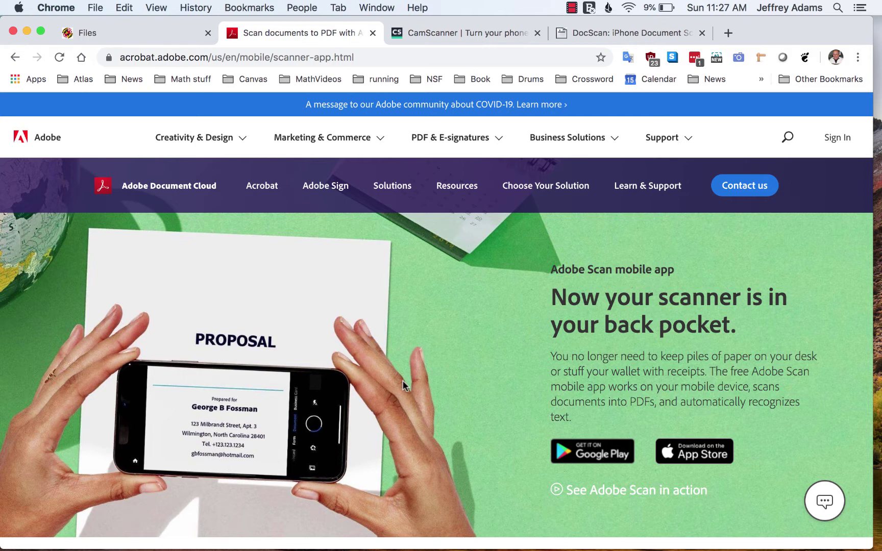
Search for Adobe Document Cloud, sign in, and launch the Acrobat home page.
{"action": "key", "text": "super+t"}
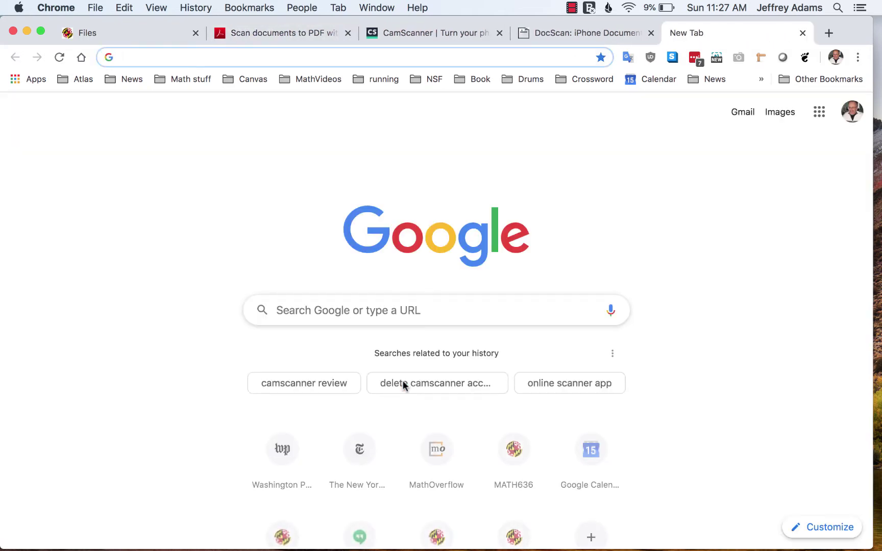
{"action": "type", "text": "adobe"}
{"action": "key", "text": "Return"}
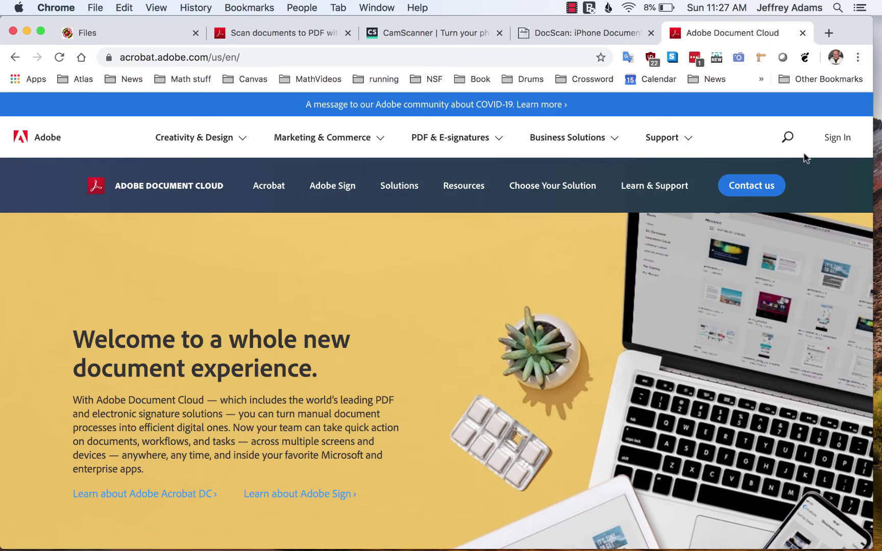
{"action": "left_click", "coordinate": [839, 142]}
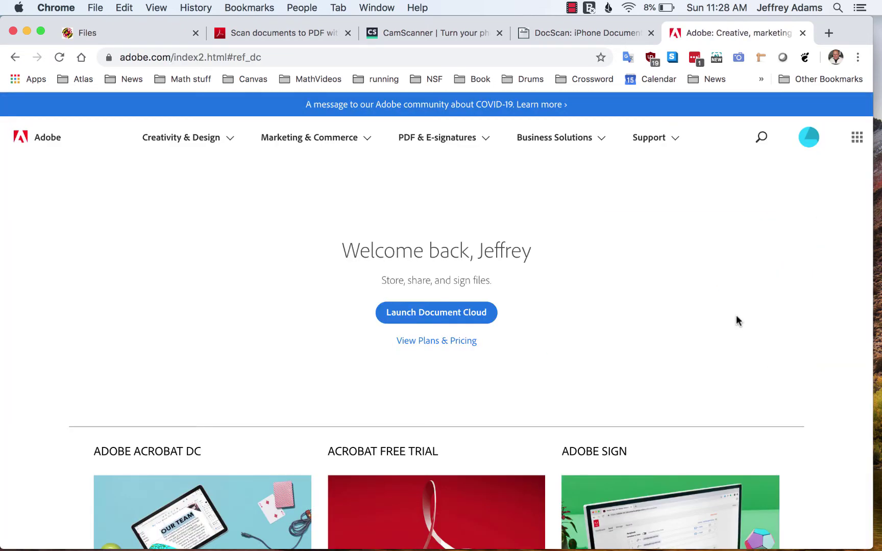
{"action": "left_click", "coordinate": [455, 314]}
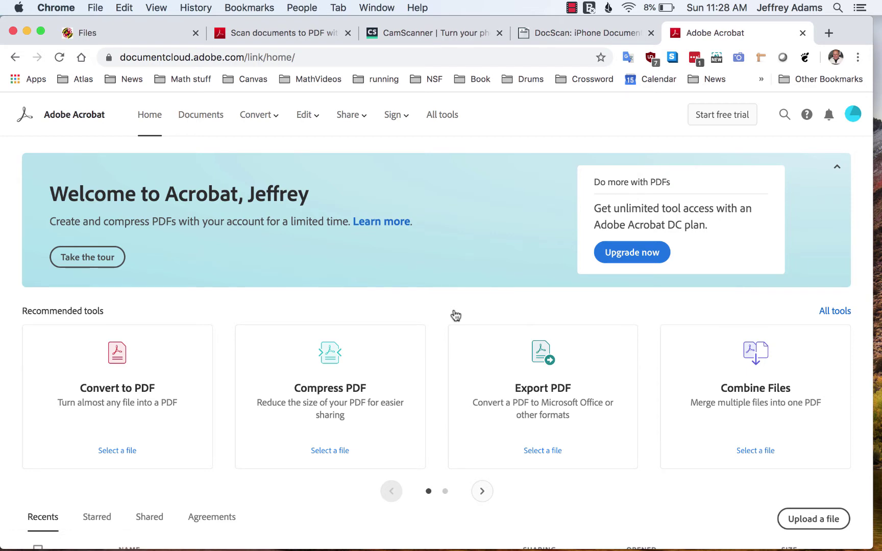
Look through the Scan Mar 22, 2020 PDF and download a copy to the computer.
{"action": "scroll", "coordinate": [455, 315], "scroll_direction": "down", "scroll_amount": 5}
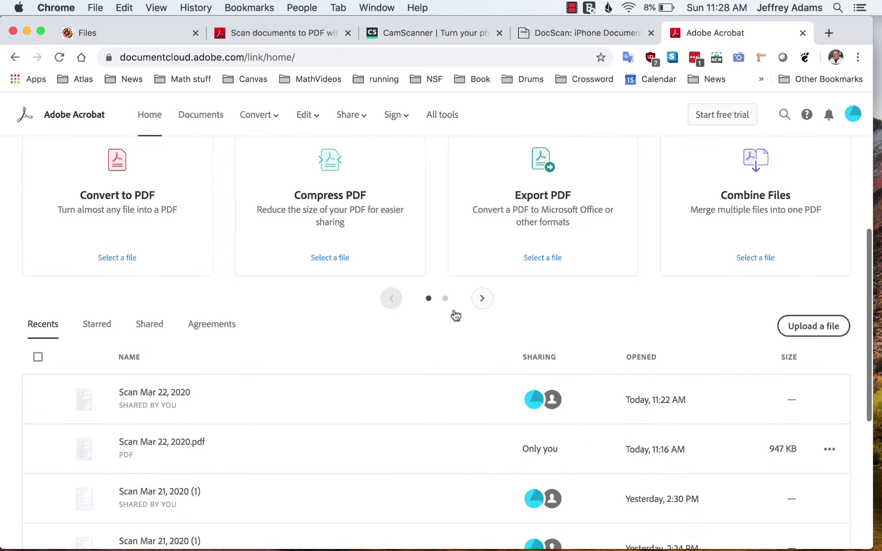
{"action": "scroll", "coordinate": [455, 315], "scroll_direction": "down", "scroll_amount": 2}
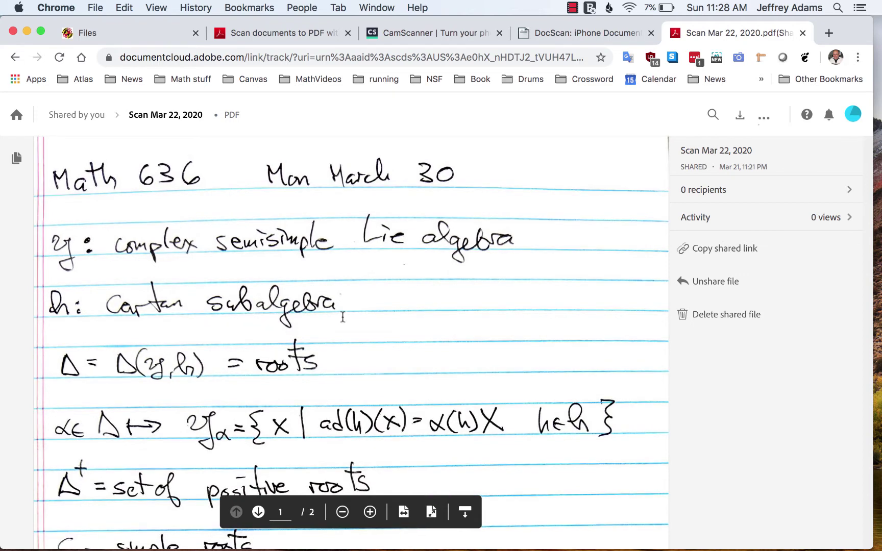
{"action": "scroll", "coordinate": [366, 317], "scroll_direction": "down", "scroll_amount": 10}
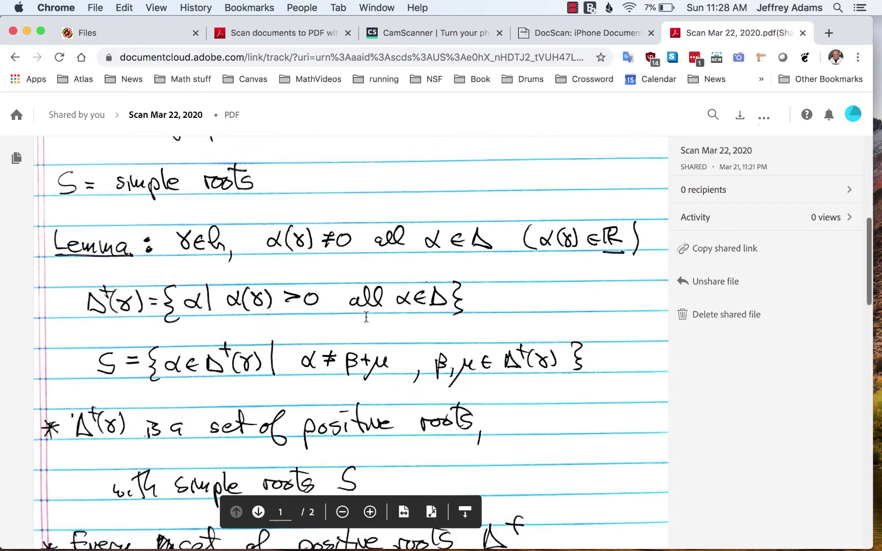
{"action": "scroll", "coordinate": [366, 316], "scroll_direction": "down", "scroll_amount": 15}
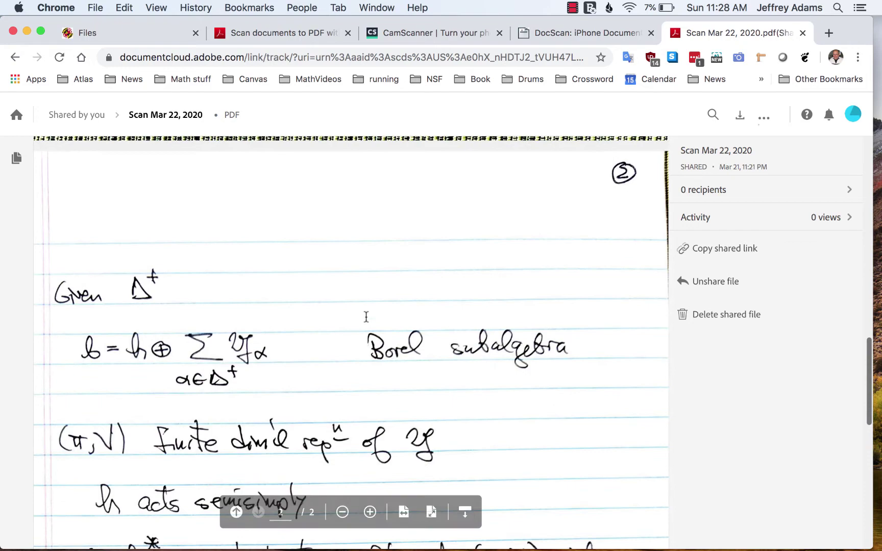
{"action": "scroll", "coordinate": [366, 316], "scroll_direction": "down", "scroll_amount": 15}
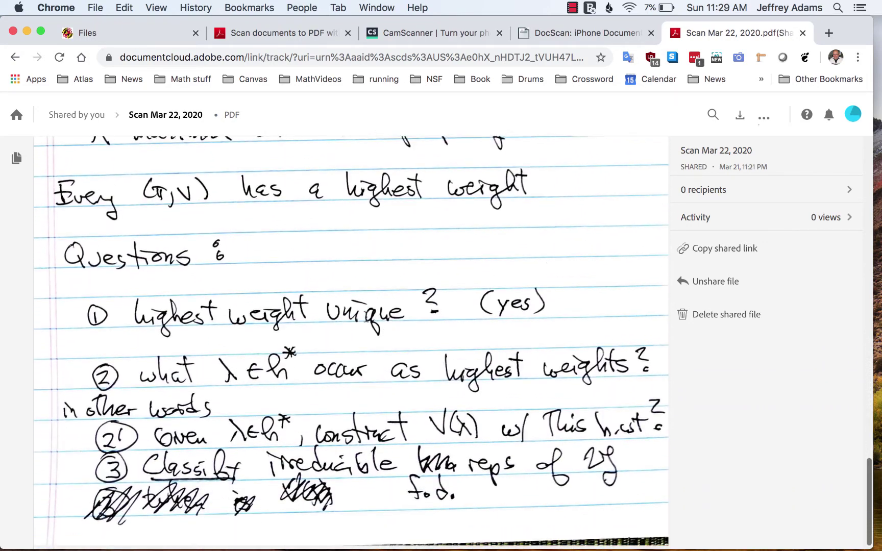
{"action": "scroll", "coordinate": [366, 316], "scroll_direction": "up", "scroll_amount": 15}
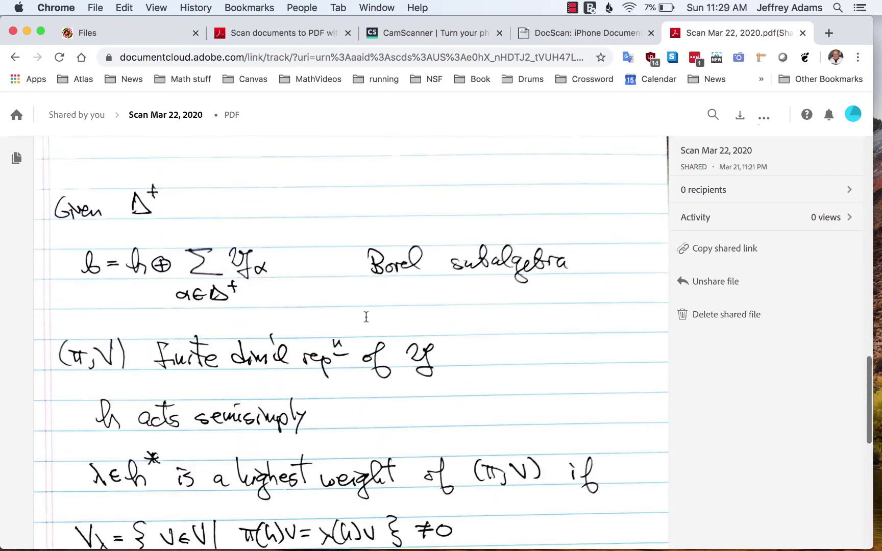
{"action": "scroll", "coordinate": [366, 317], "scroll_direction": "up", "scroll_amount": 10}
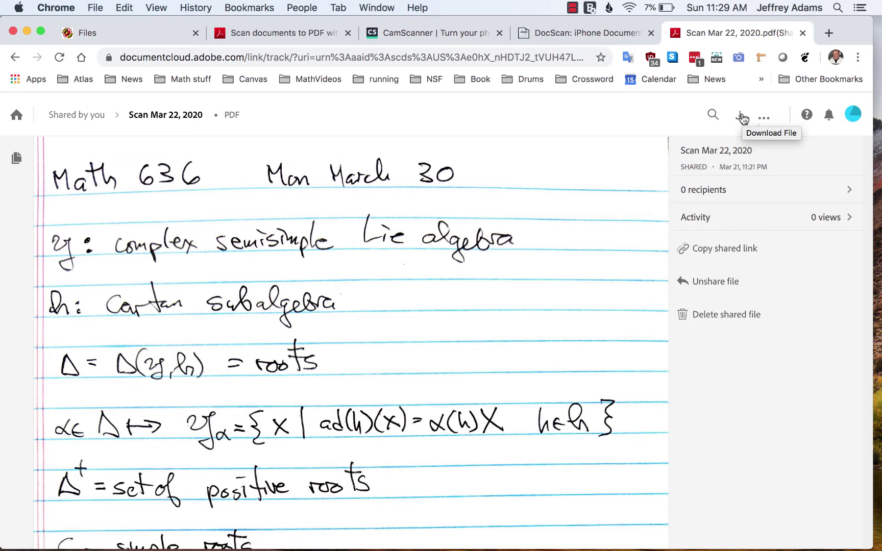
{"action": "left_click", "coordinate": [744, 118]}
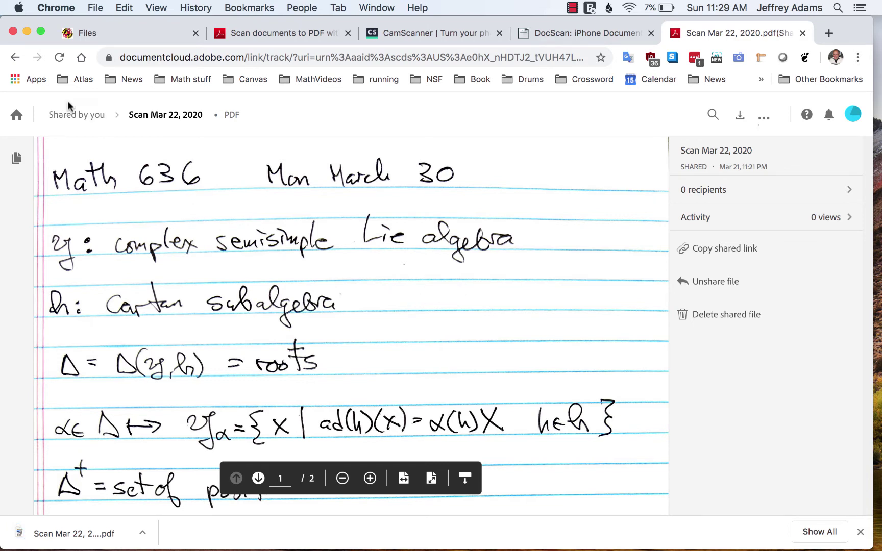
Preview Scan Mar 22, 2020.pdf in Finder, then drag it into the Canvas Lecture Notes folder.
{"action": "left_click", "coordinate": [93, 35]}
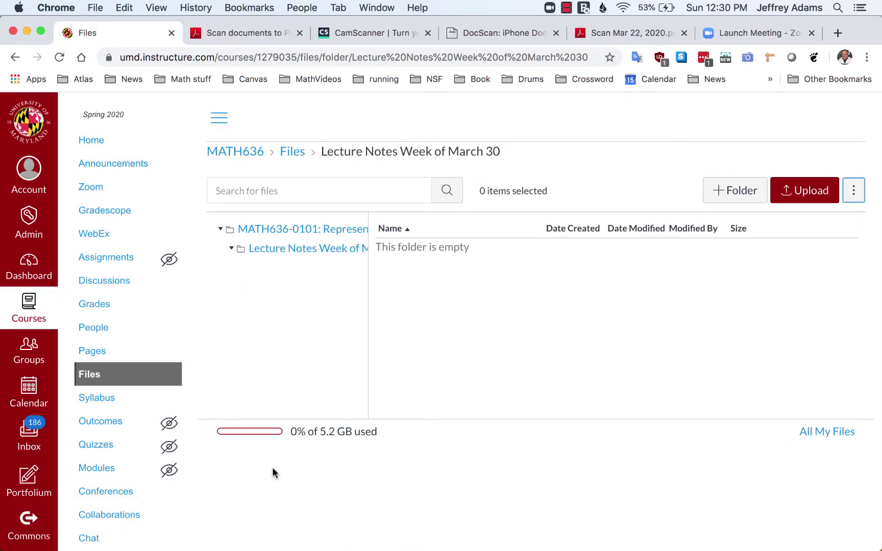
{"action": "key", "text": "super+Tab"}
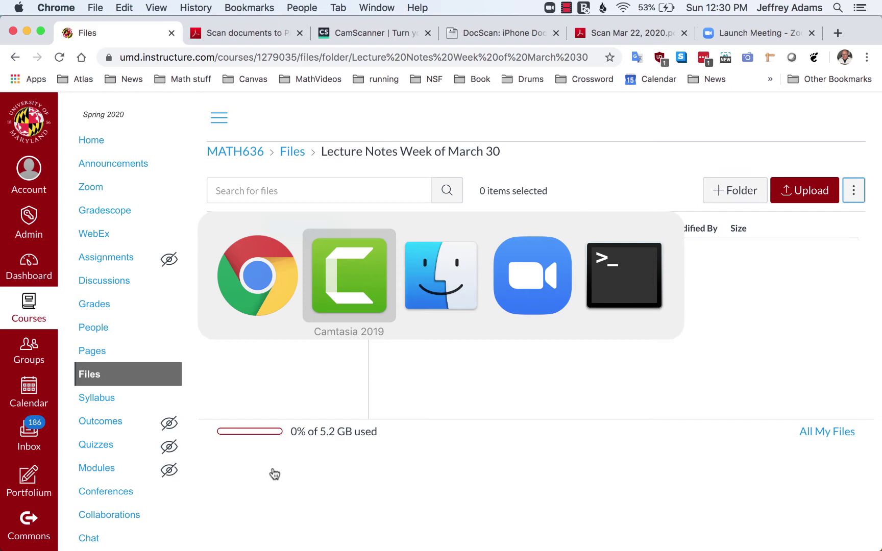
{"action": "key", "text": "super+Tab"}
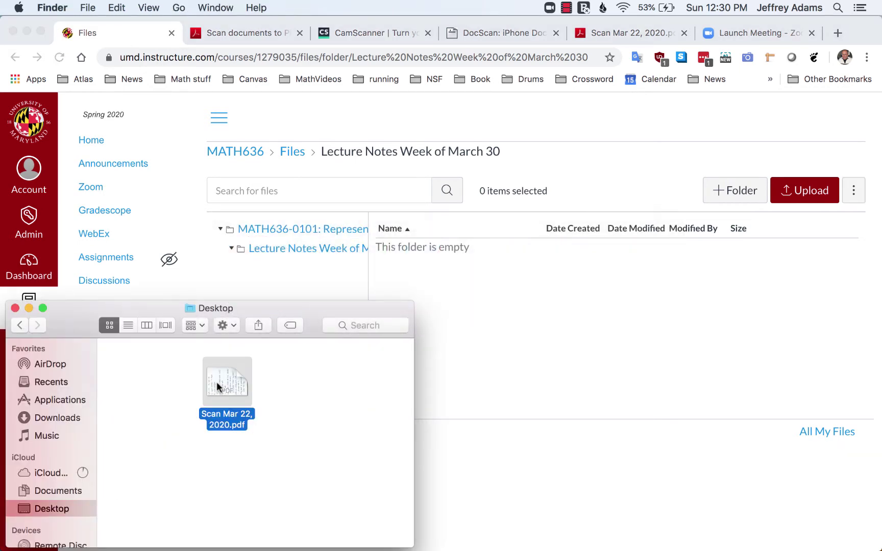
{"action": "key", "text": "space"}
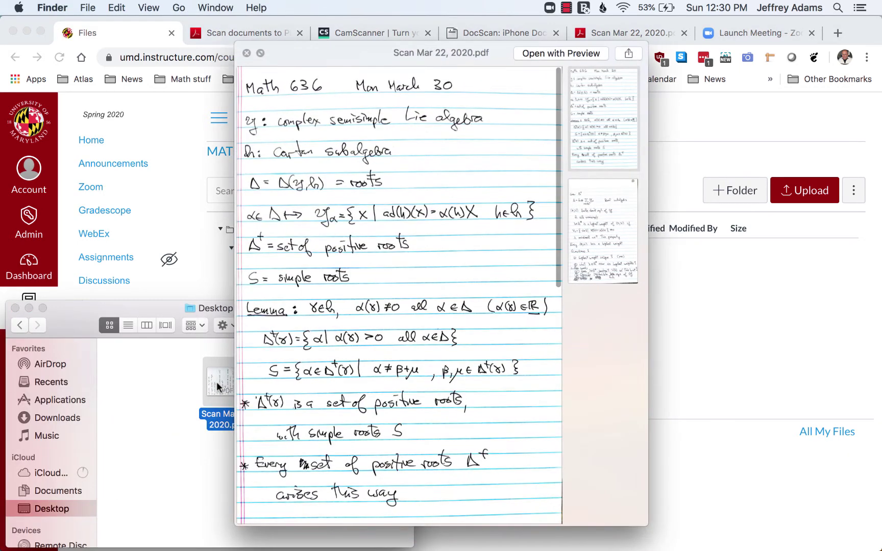
{"action": "key", "text": "space"}
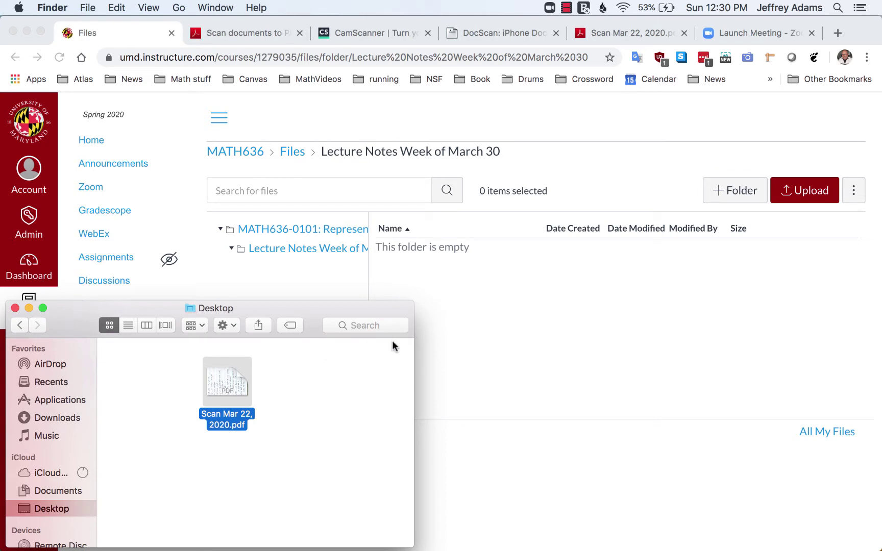
{"action": "left_click_drag", "start_coordinate": [240, 389], "coordinate": [627, 304]}
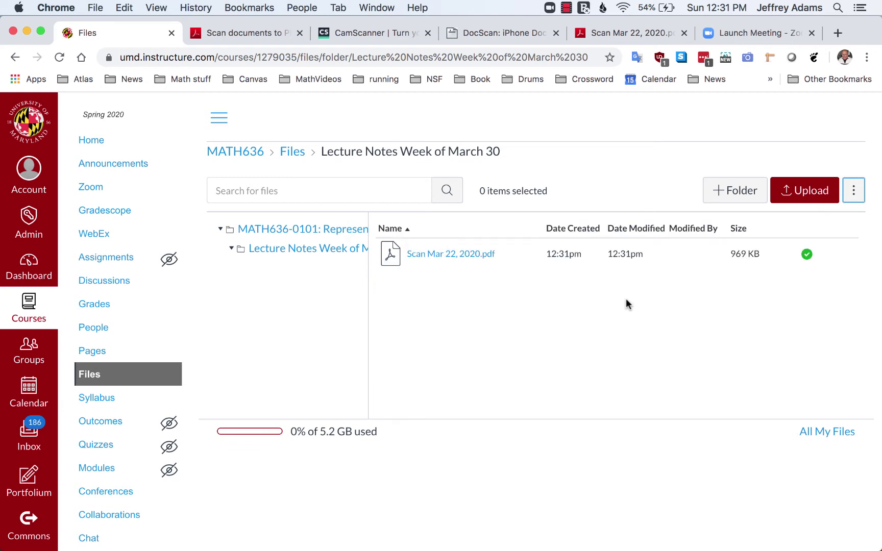
Navigate into Lecture Notes Week of March 30 and preview Scan Mar 22, 2020.pdf.
{"action": "left_click", "coordinate": [294, 231]}
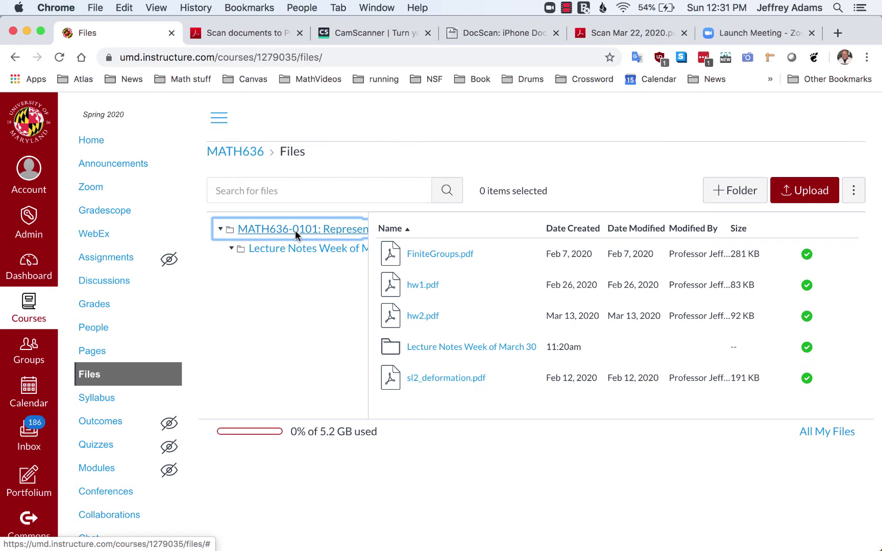
{"action": "left_click", "coordinate": [437, 347]}
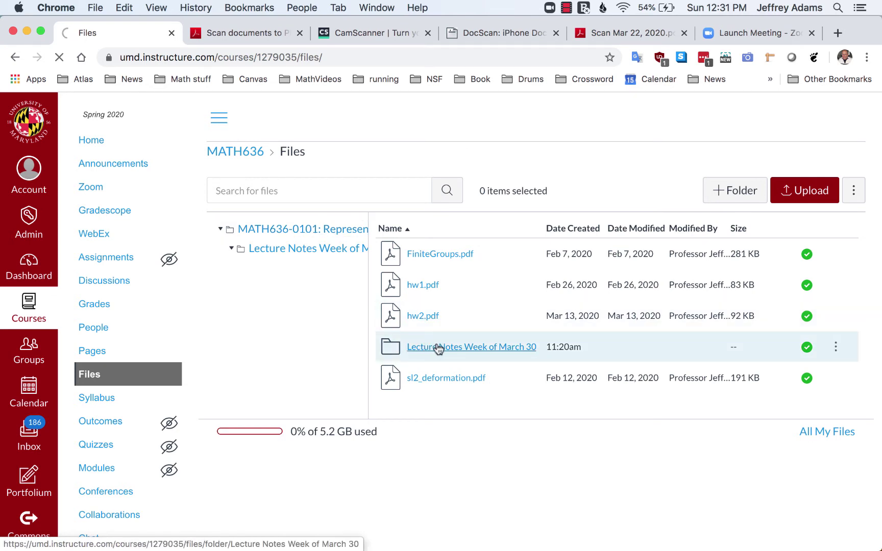
{"action": "left_click", "coordinate": [436, 254]}
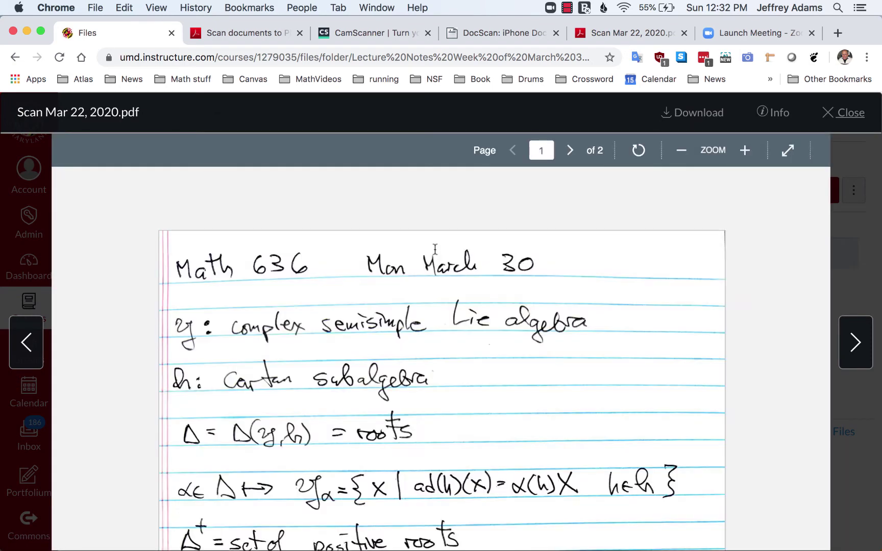
{"action": "scroll", "coordinate": [435, 249], "scroll_direction": "down", "scroll_amount": 15}
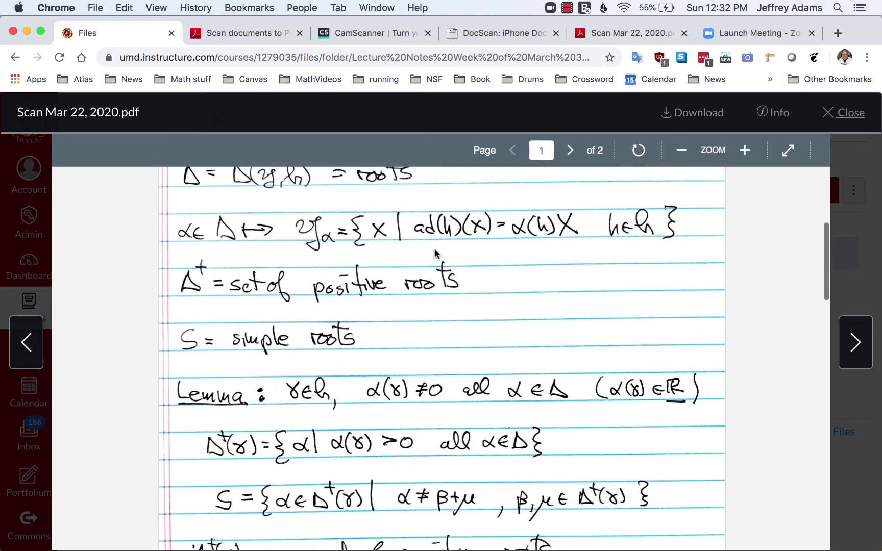
View pages 1 and 2 of the scanned Math 636 notes, then close the viewer.
{"action": "scroll", "coordinate": [435, 249], "scroll_direction": "up", "scroll_amount": 10}
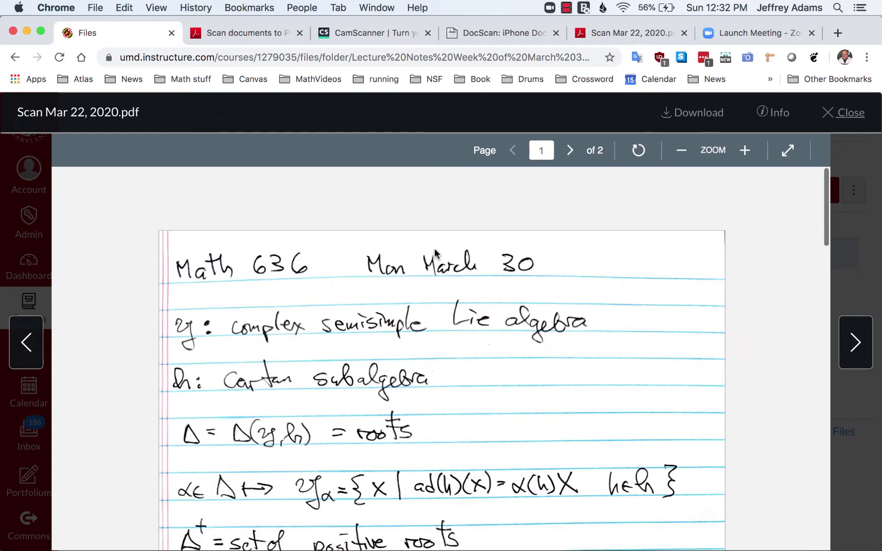
{"action": "left_click", "coordinate": [569, 152]}
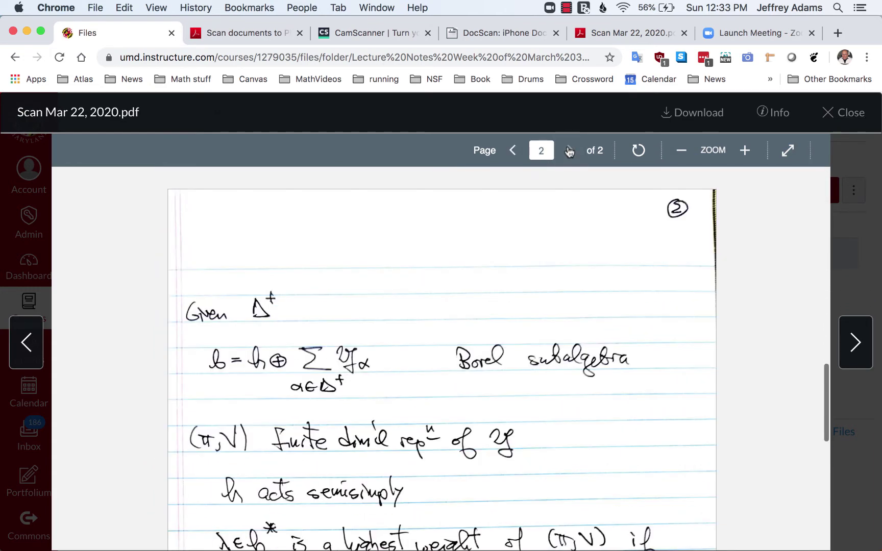
{"action": "scroll", "coordinate": [468, 300], "scroll_direction": "down", "scroll_amount": 2}
{"action": "scroll", "coordinate": [468, 299], "scroll_direction": "down", "scroll_amount": 5}
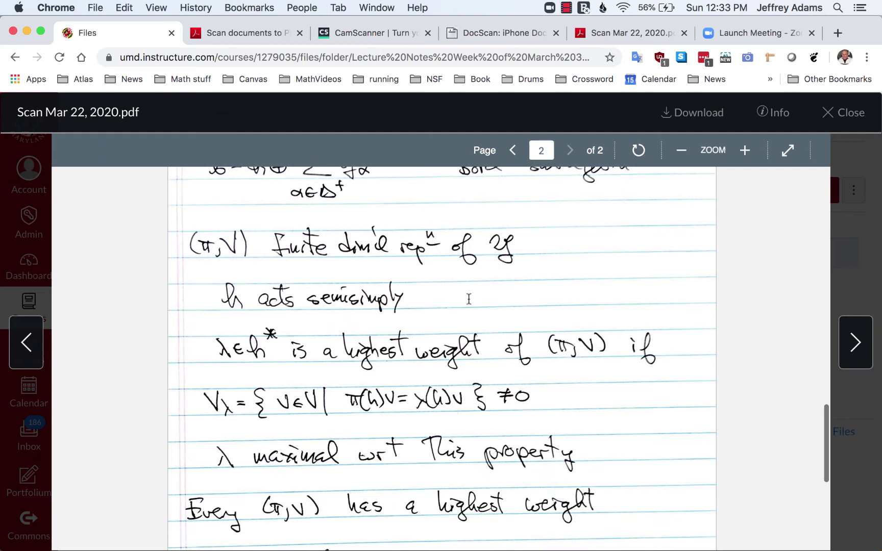
{"action": "scroll", "coordinate": [470, 301], "scroll_direction": "up", "scroll_amount": 8}
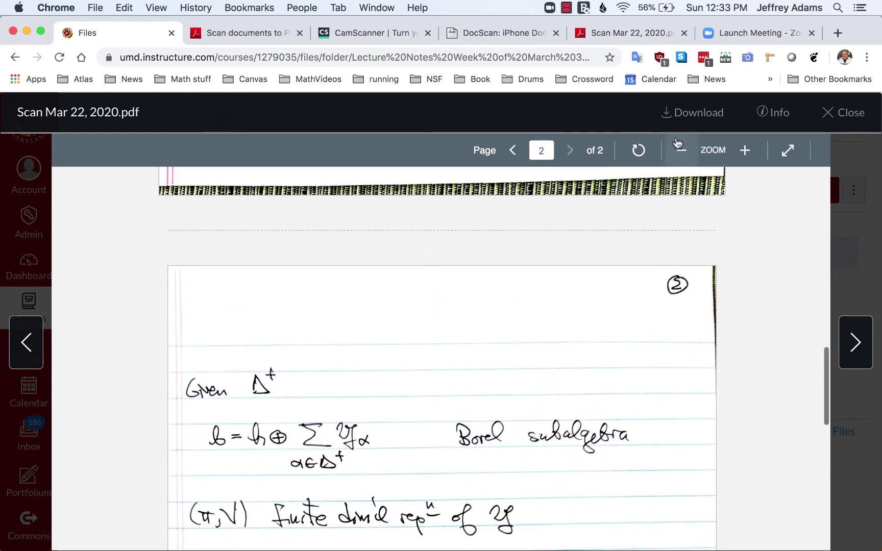
{"action": "left_click", "coordinate": [842, 113]}
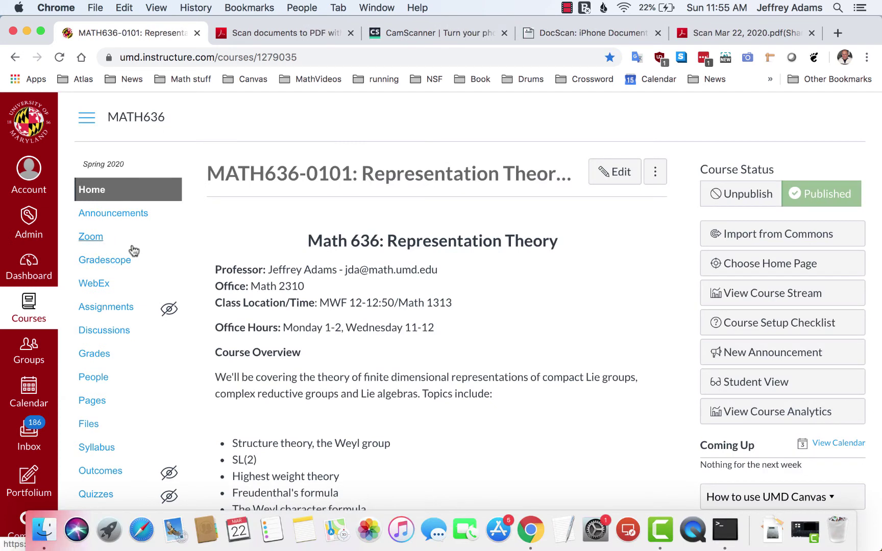
Reopen the Lecture Notes folder from Files and preview Scan Mar 22, 2020.pdf to confirm it's there.
{"action": "left_click", "coordinate": [94, 426]}
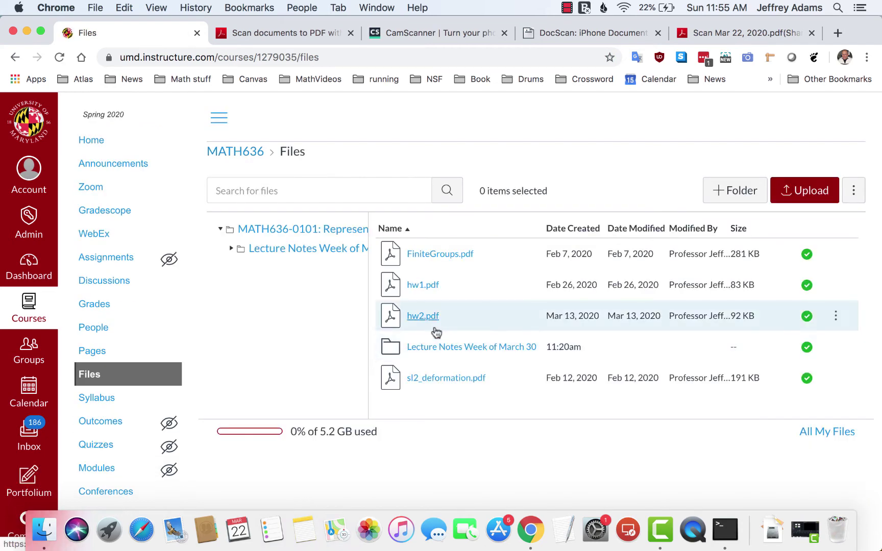
{"action": "left_click", "coordinate": [448, 348]}
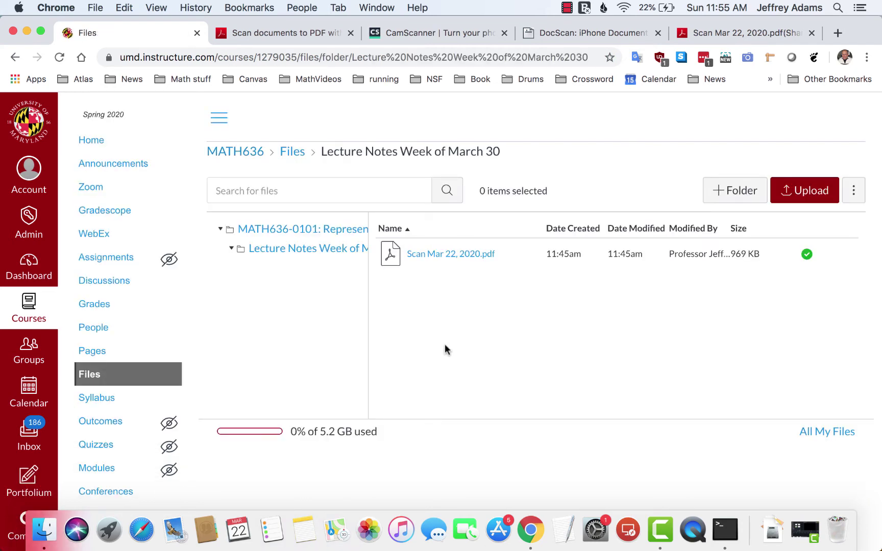
{"action": "left_click", "coordinate": [447, 254]}
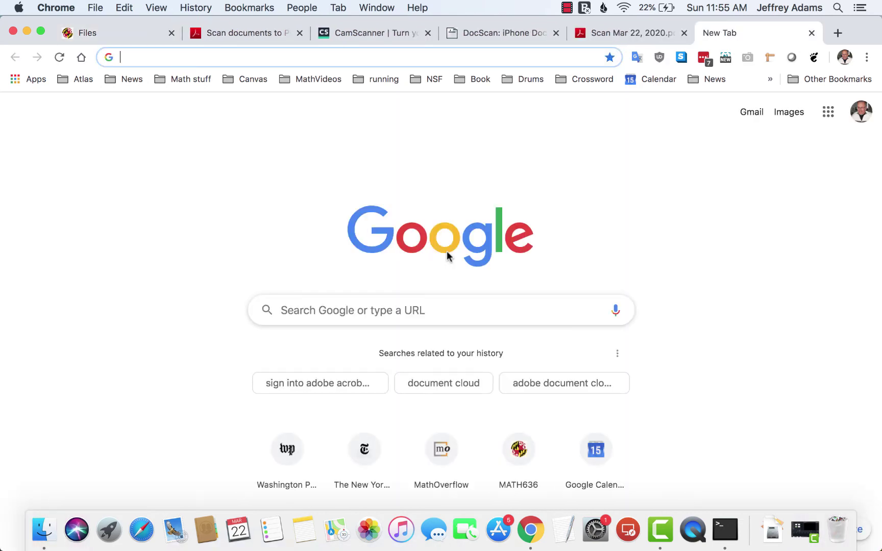
Go to umd.zoom.us, sign in, and bring up the HOST A MEETING options.
{"action": "type", "text": "zoom.com"}
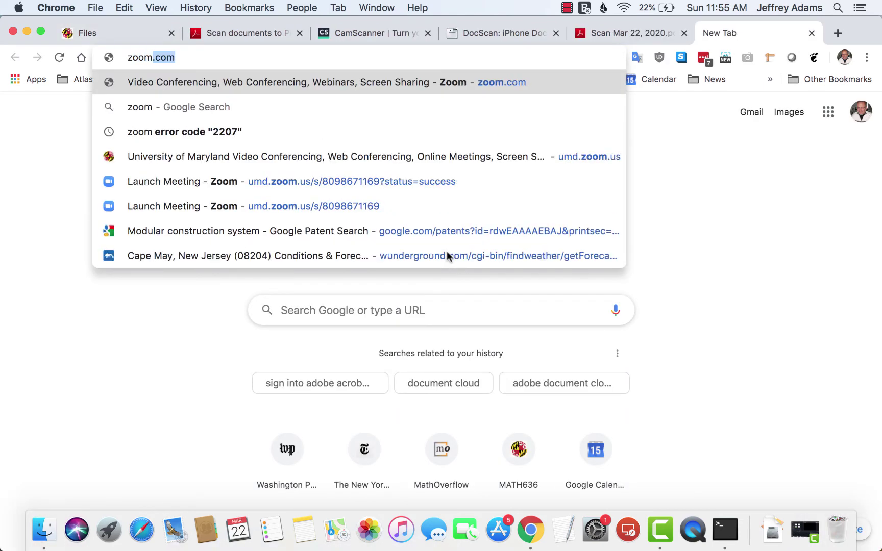
{"action": "key", "text": "Down"}
{"action": "key", "text": "Down"}
{"action": "key", "text": "Down"}
{"action": "key", "text": "Return"}
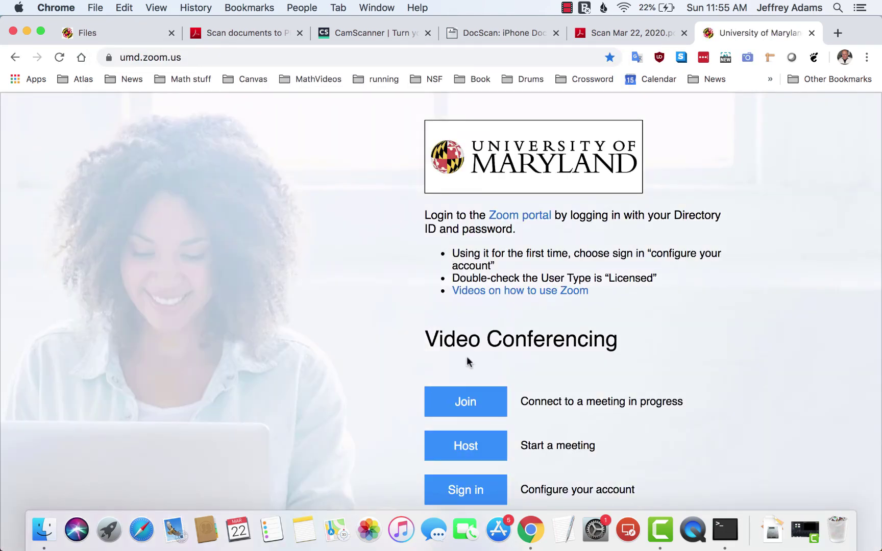
{"action": "left_click", "coordinate": [465, 491]}
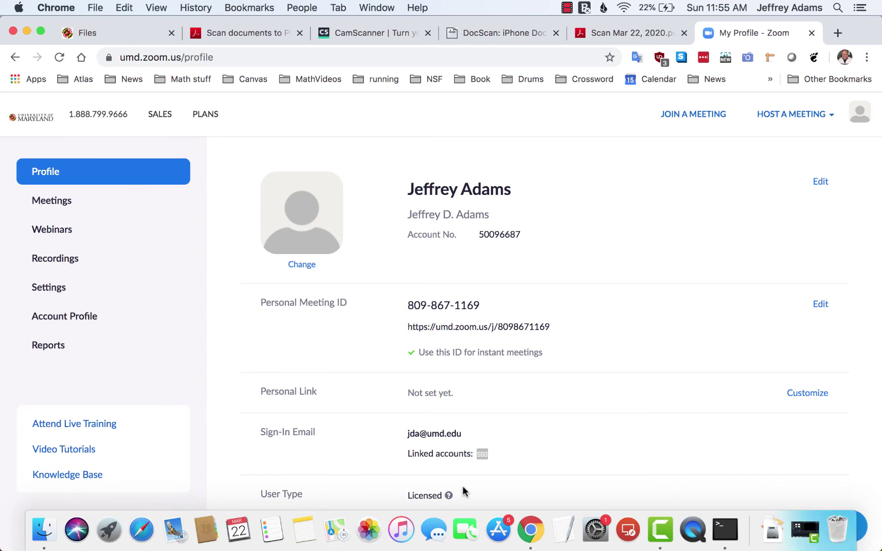
{"action": "mouse_move", "coordinate": [775, 116]}
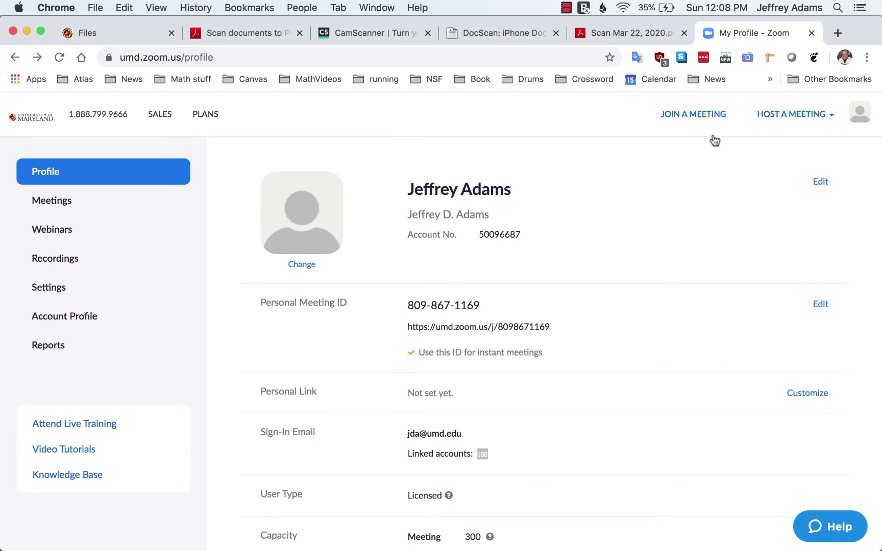
{"action": "mouse_move", "coordinate": [786, 107]}
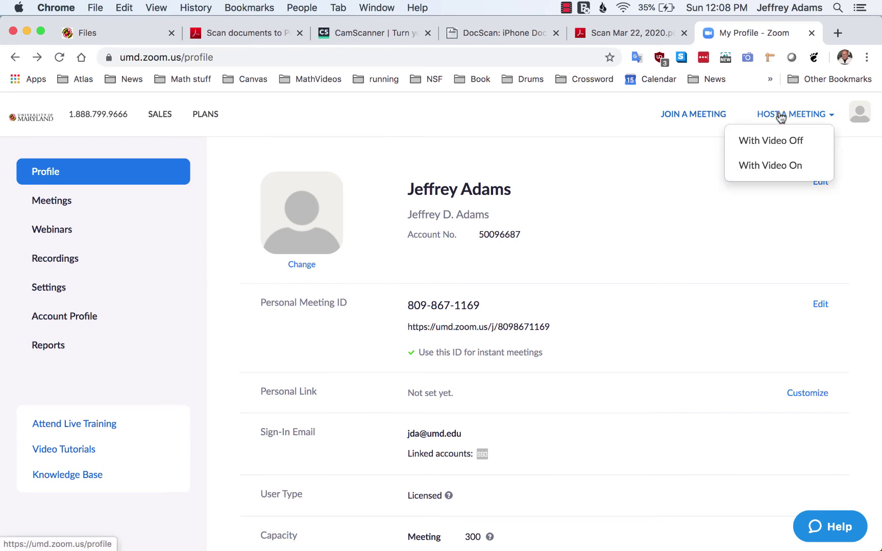
Start a Zoom meeting with video on, joining with computer audio.
{"action": "left_click", "coordinate": [778, 168]}
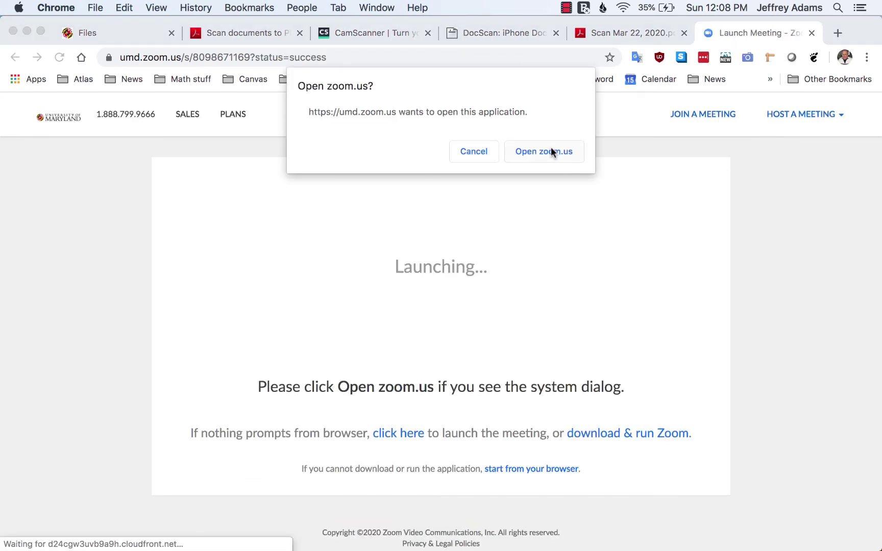
{"action": "left_click", "coordinate": [550, 151]}
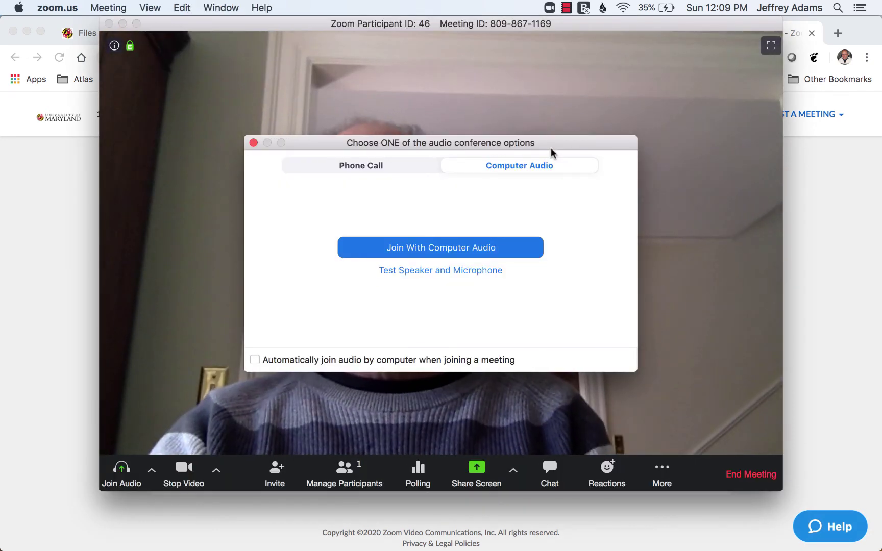
{"action": "left_click", "coordinate": [472, 246]}
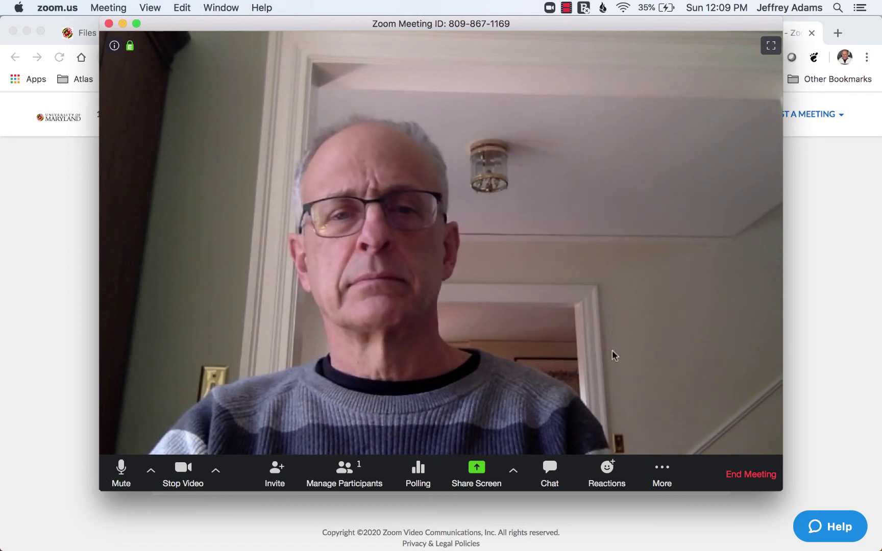
Record the meeting to this computer and share the Chrome window showing the Canvas scanned PDF.
{"action": "left_click", "coordinate": [662, 469]}
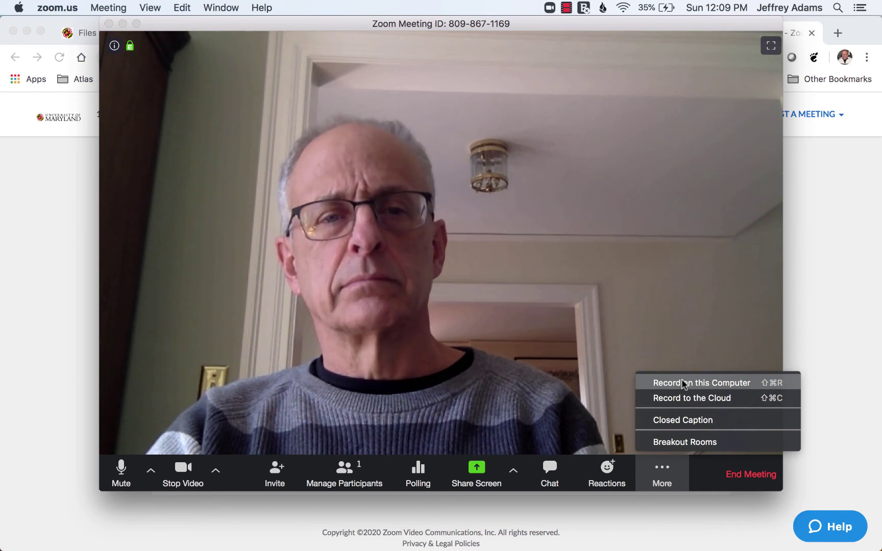
{"action": "left_click", "coordinate": [684, 383]}
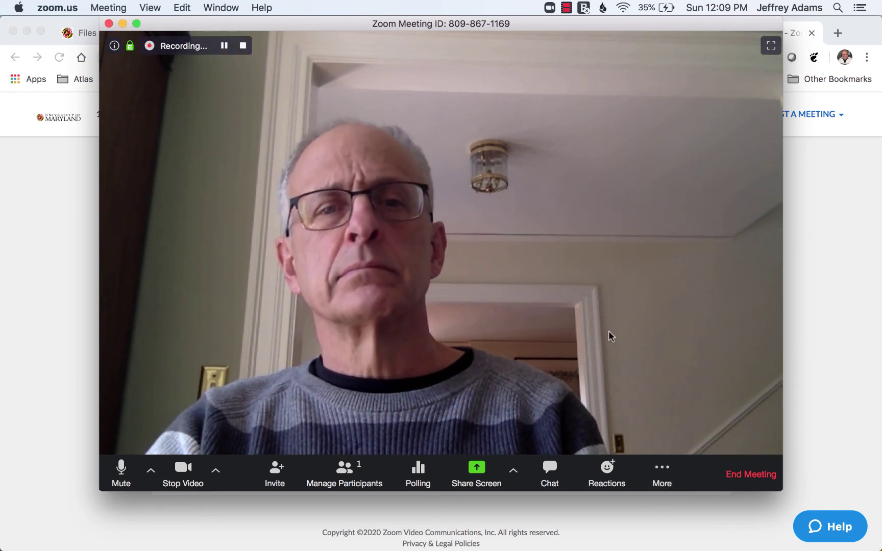
{"action": "left_click", "coordinate": [476, 466]}
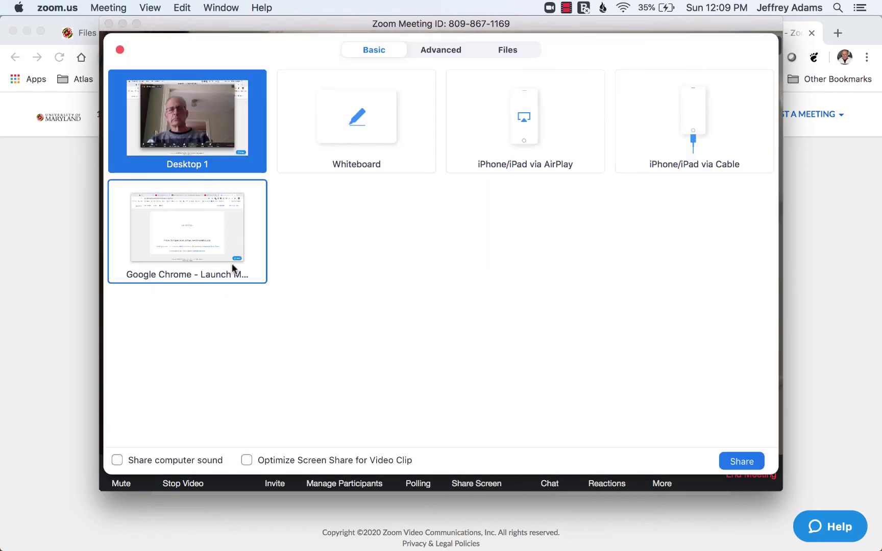
{"action": "double_click", "coordinate": [189, 225]}
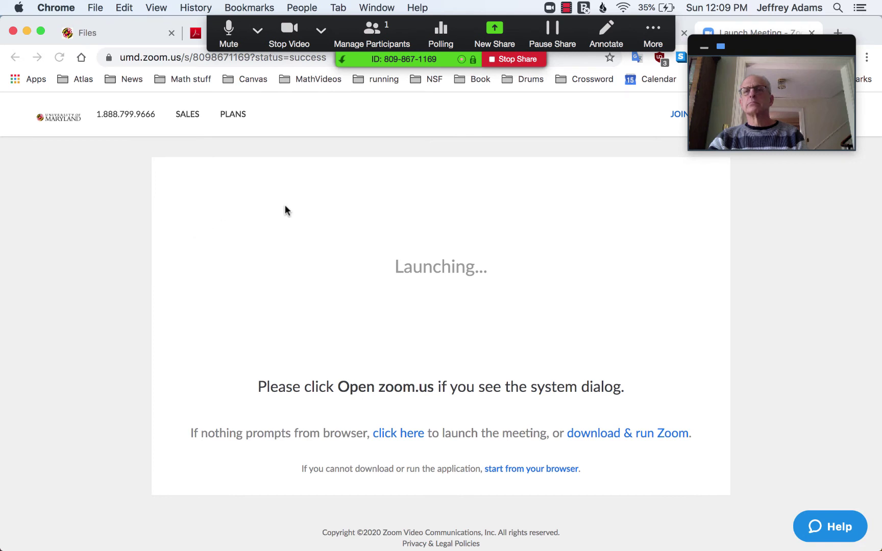
{"action": "left_click", "coordinate": [101, 34]}
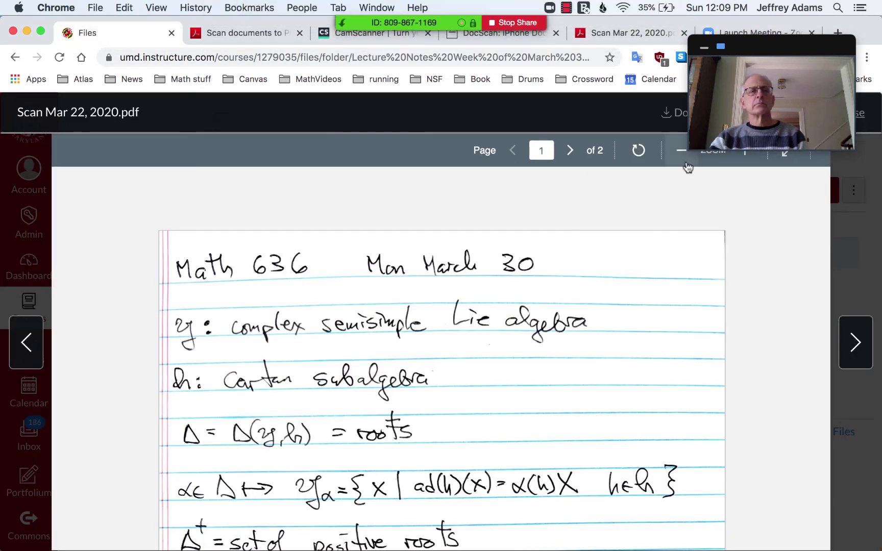
Show the Math 636 notes full screen and scroll through page 1.
{"action": "left_click", "coordinate": [786, 153]}
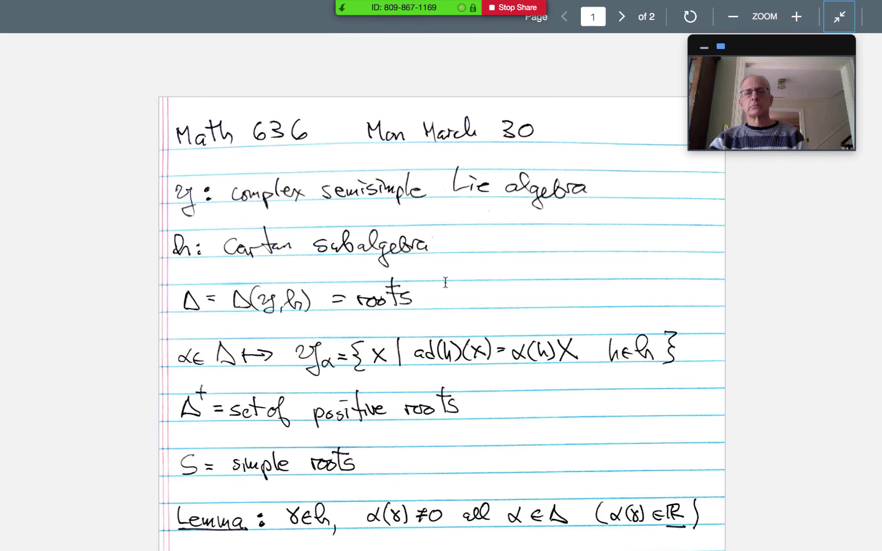
{"action": "scroll", "coordinate": [445, 282], "scroll_direction": "down", "scroll_amount": 4}
{"action": "scroll", "coordinate": [441, 288], "scroll_direction": "down", "scroll_amount": 8}
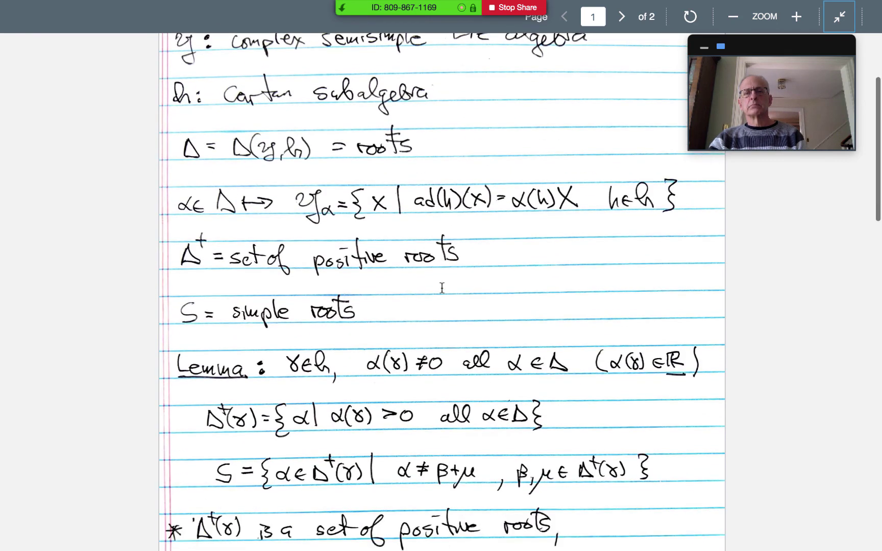
{"action": "scroll", "coordinate": [442, 292], "scroll_direction": "down", "scroll_amount": 8}
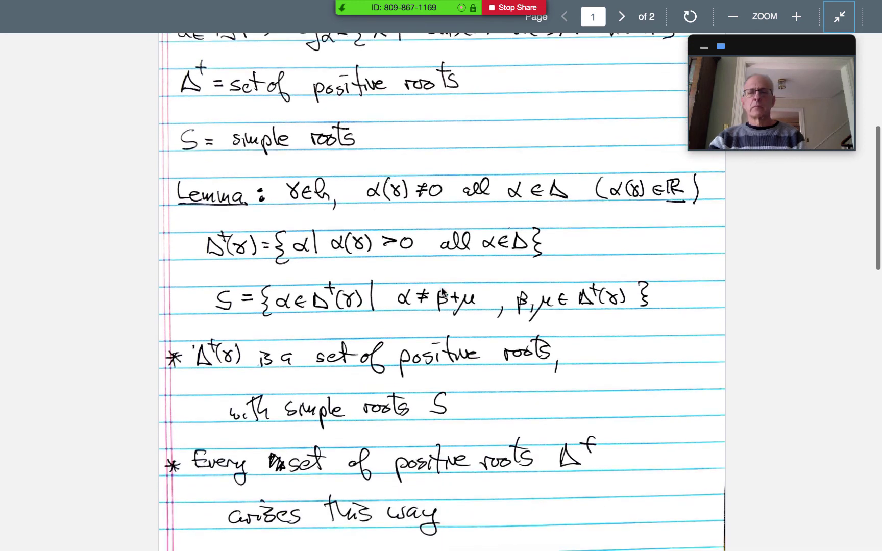
{"action": "scroll", "coordinate": [443, 292], "scroll_direction": "up", "scroll_amount": 7}
{"action": "scroll", "coordinate": [442, 292], "scroll_direction": "up", "scroll_amount": 13}
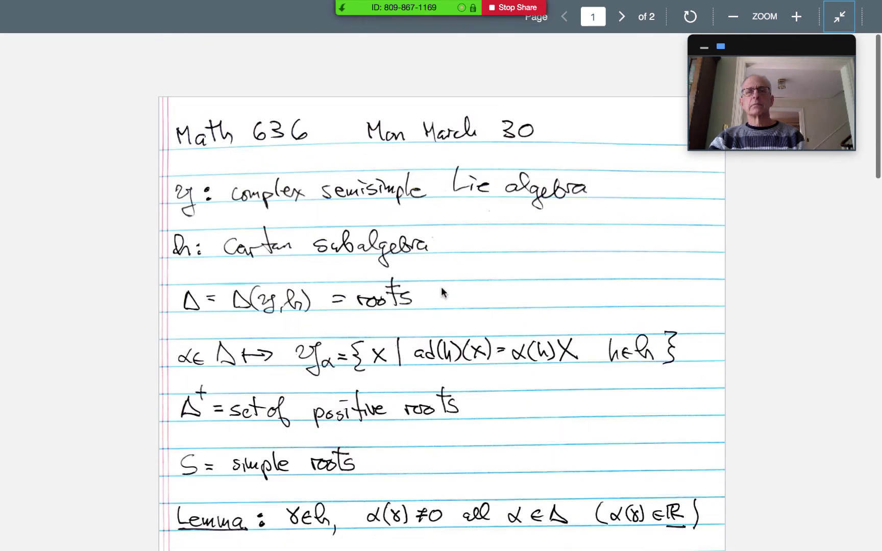
Go to page 2 of the notes, scroll through it, then stop sharing the screen.
{"action": "left_click", "coordinate": [622, 16]}
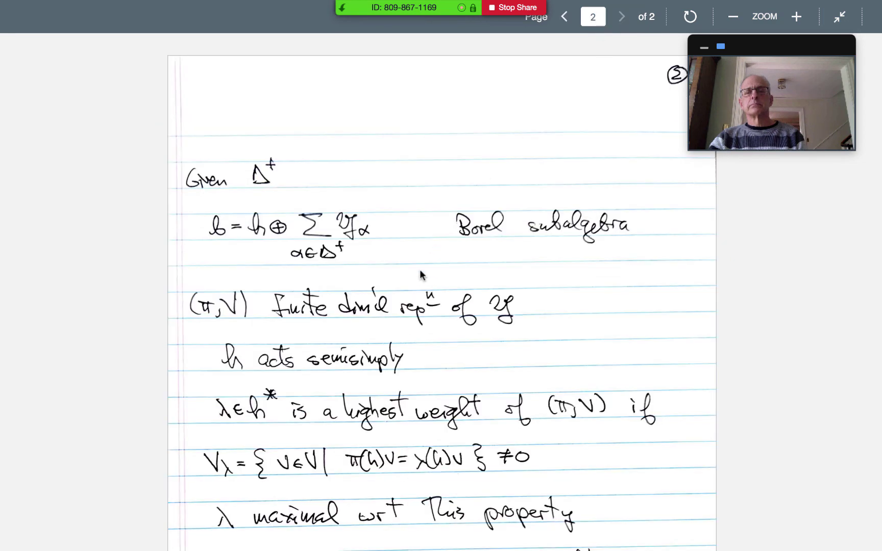
{"action": "scroll", "coordinate": [420, 275], "scroll_direction": "down", "scroll_amount": 6}
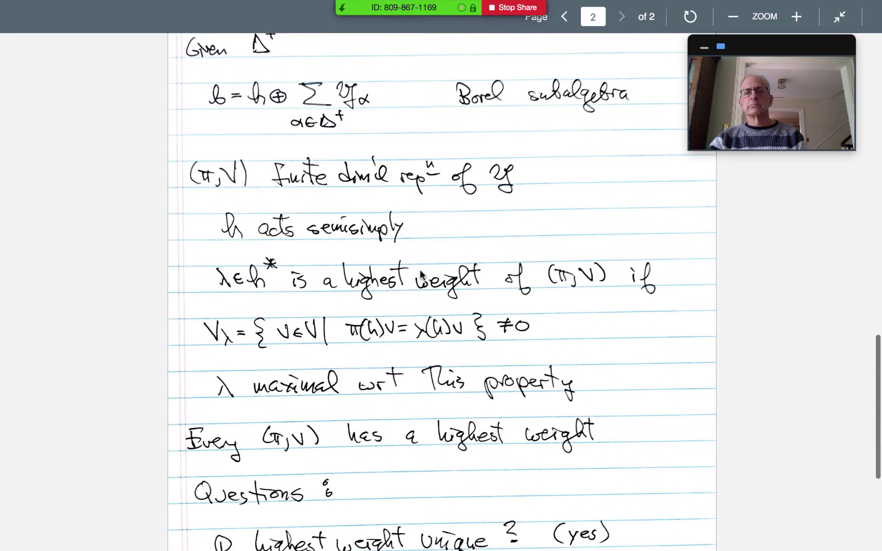
{"action": "scroll", "coordinate": [421, 276], "scroll_direction": "down", "scroll_amount": 5}
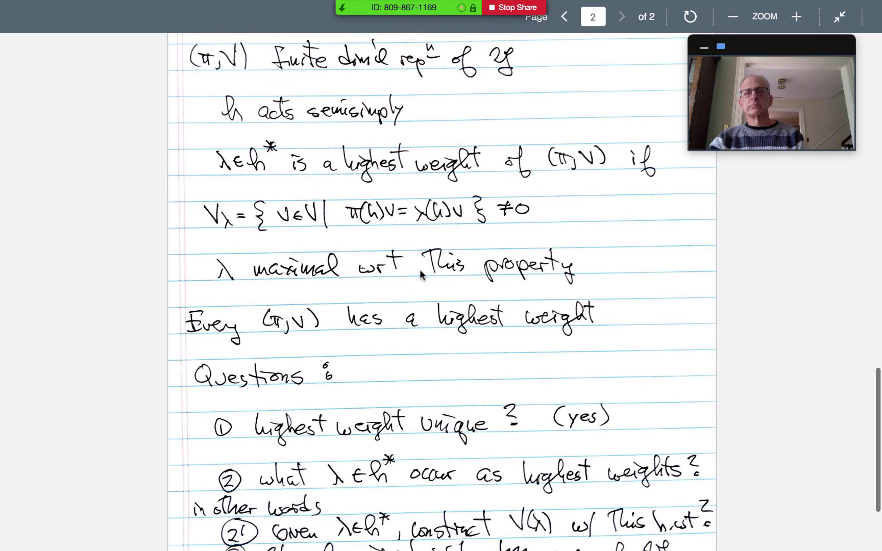
{"action": "scroll", "coordinate": [421, 276], "scroll_direction": "down", "scroll_amount": 4}
{"action": "right_click", "coordinate": [420, 268]}
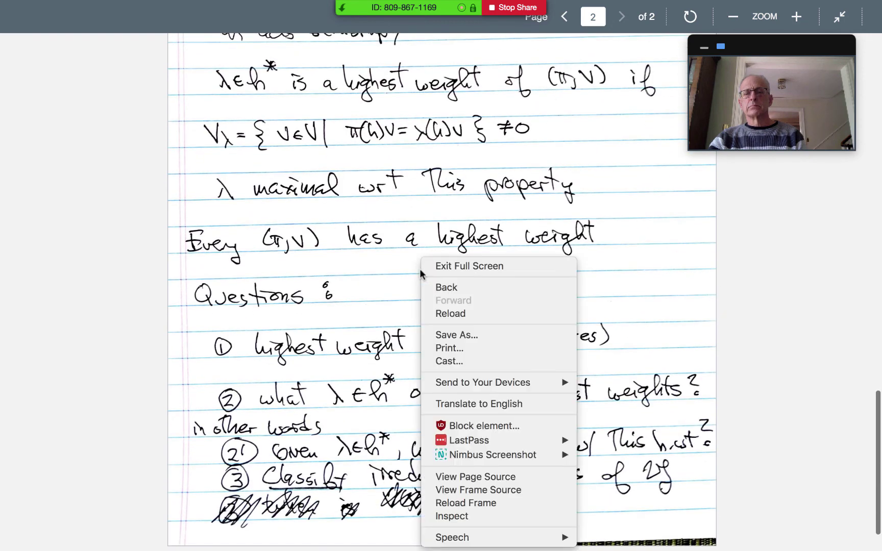
{"action": "left_click", "coordinate": [301, 313]}
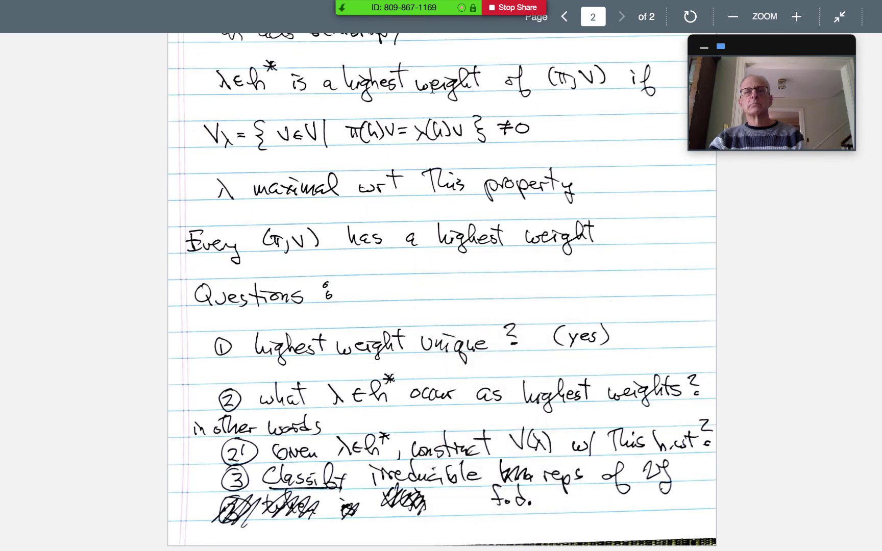
{"action": "left_click", "coordinate": [505, 8]}
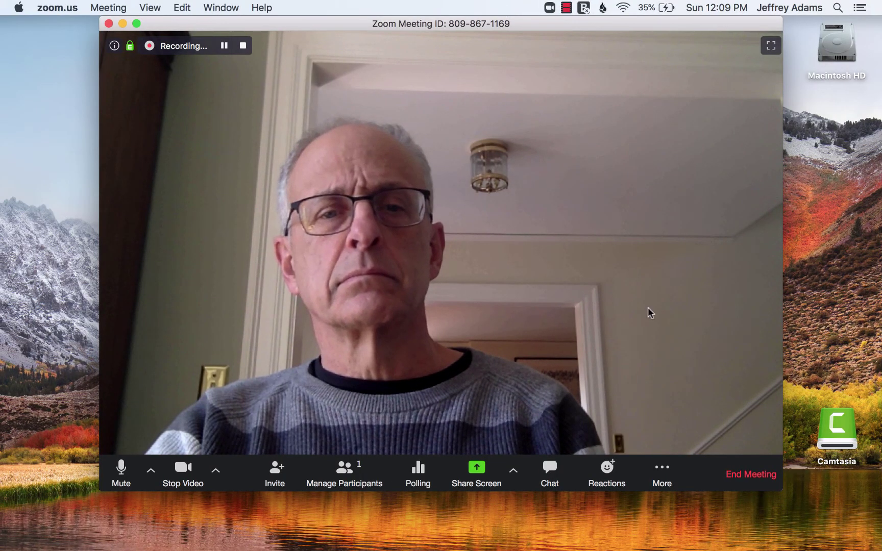
End the meeting for all, save the recording as zoom_0.mp4, and exit full-screen PDF view.
{"action": "left_click", "coordinate": [735, 472]}
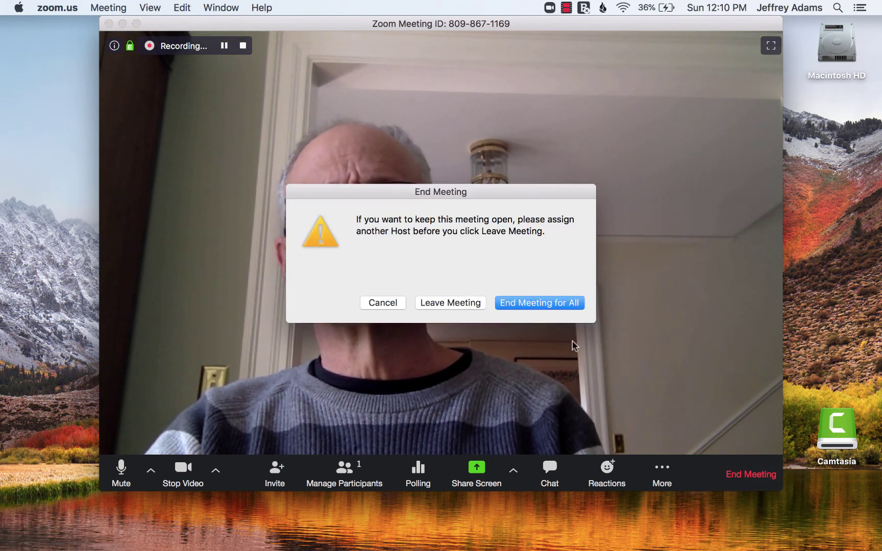
{"action": "left_click", "coordinate": [552, 304]}
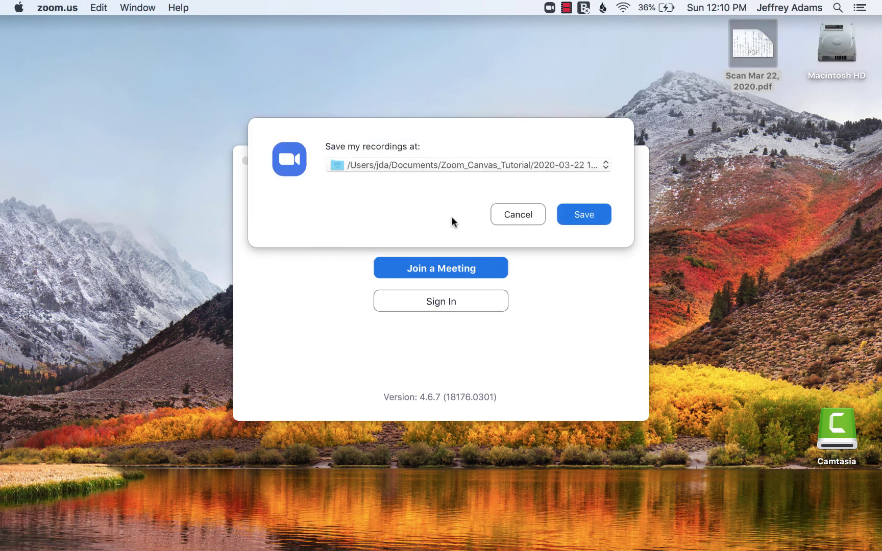
{"action": "left_click", "coordinate": [580, 216]}
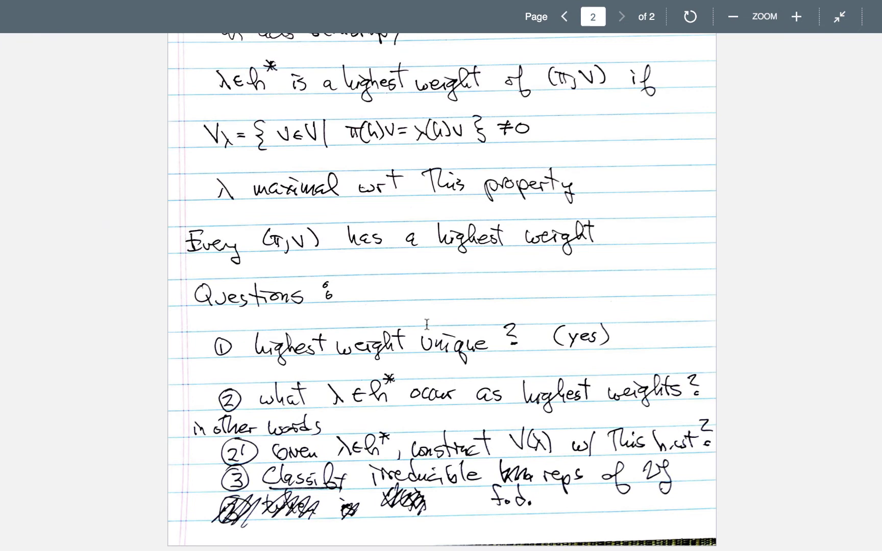
{"action": "key", "text": "Escape"}
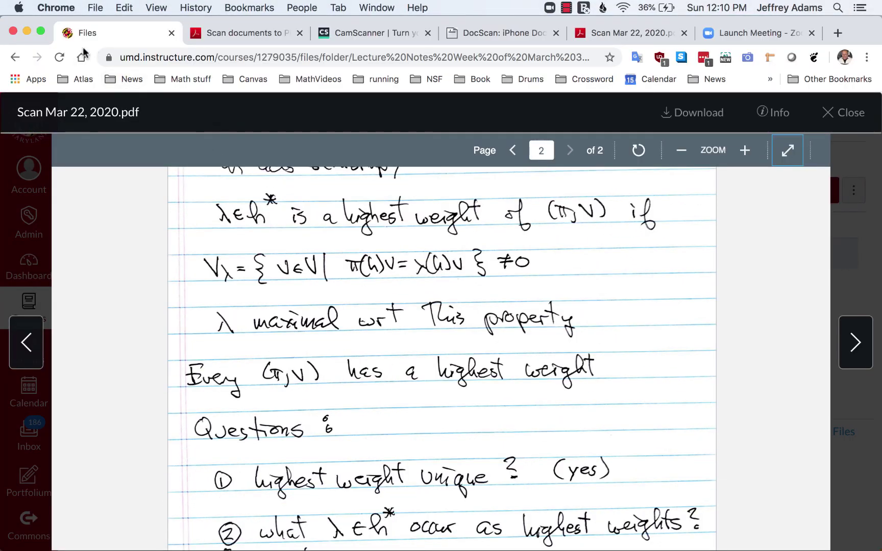
Close the Scan Mar 22, 2020.pdf preview and go to the MATH636 course Home page.
{"action": "left_click", "coordinate": [839, 111]}
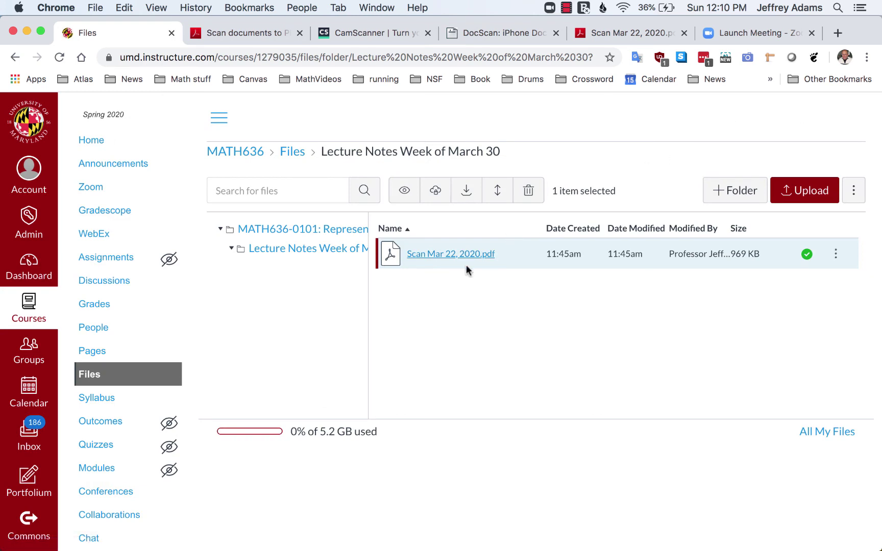
{"action": "left_click", "coordinate": [91, 140]}
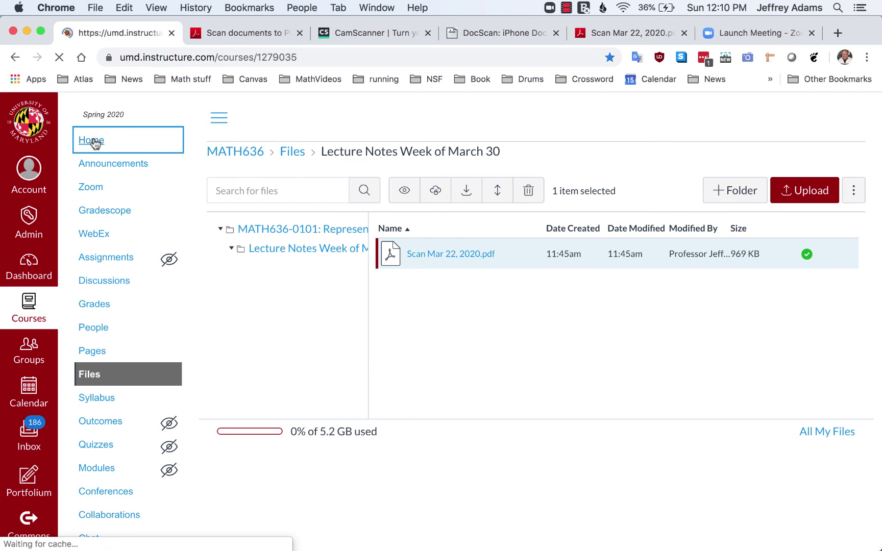